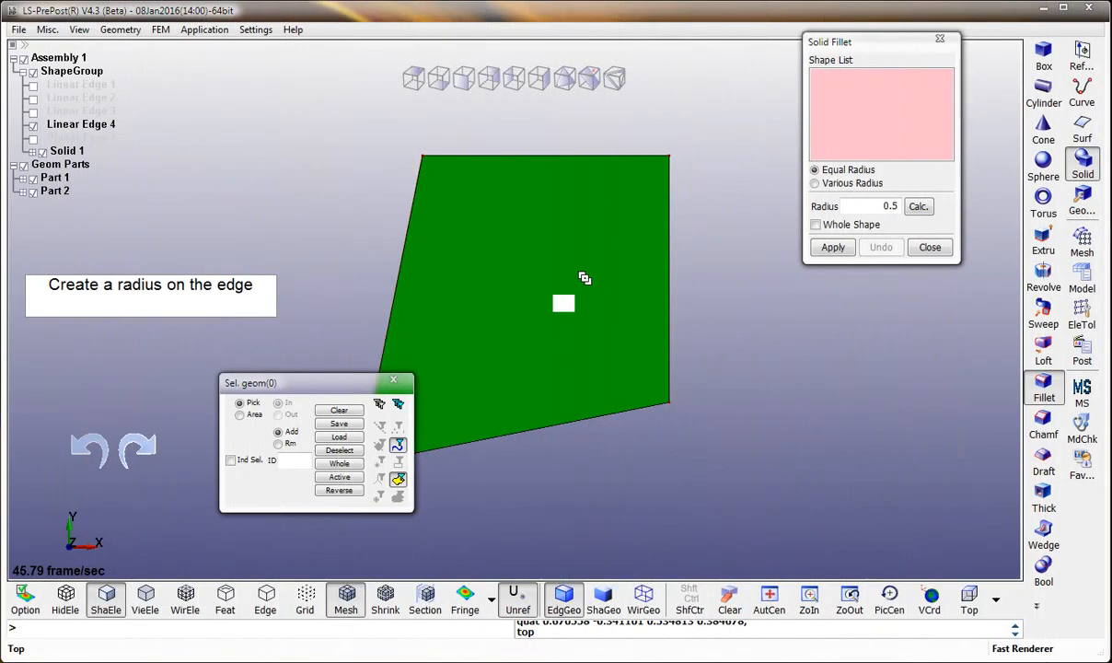
Step: Fillet the solid's short edge at the sharp lower-left corner with an equal radius of 0.5
left_click_drag(584, 278, 534, 302, "ctrl")
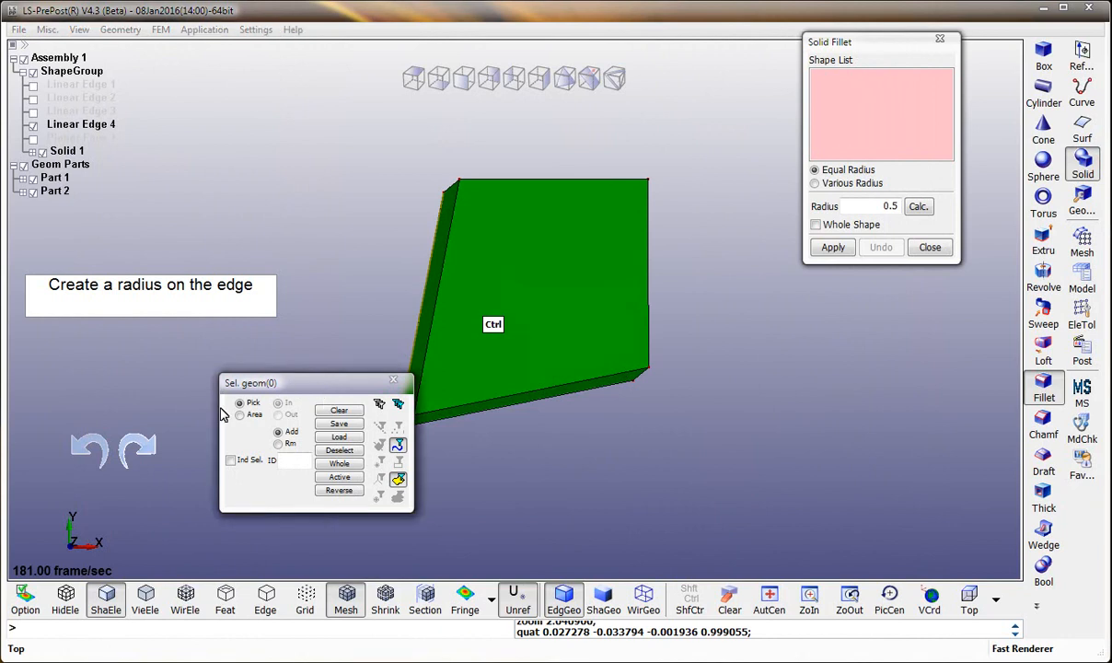
left_click_drag(313, 383, 213, 407)
left_click(409, 419)
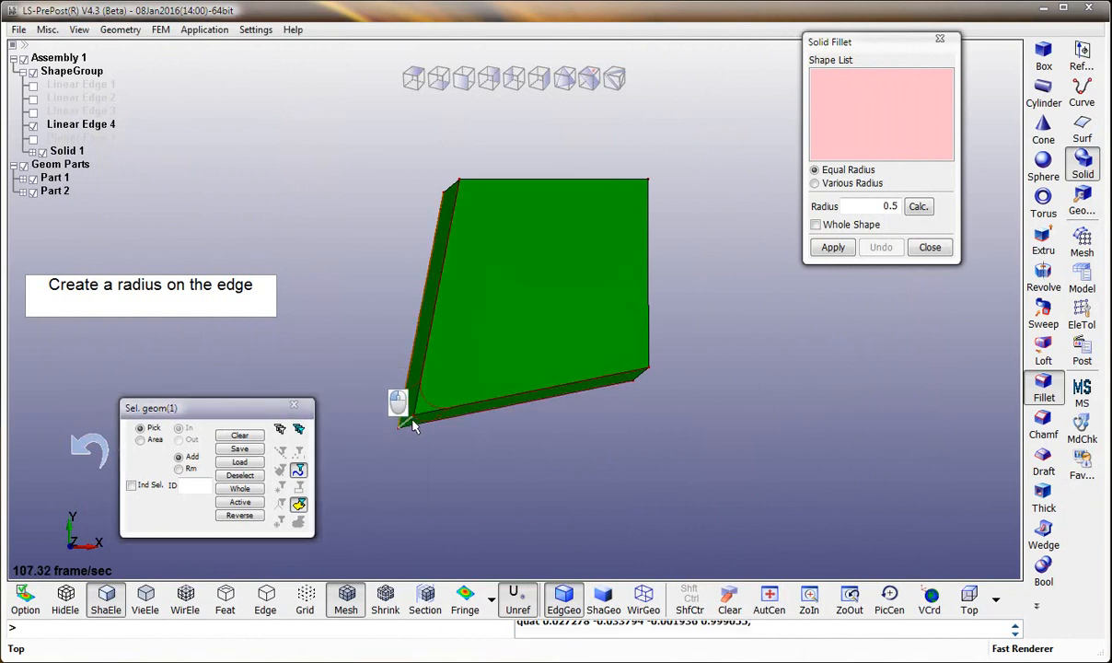
left_click(834, 248)
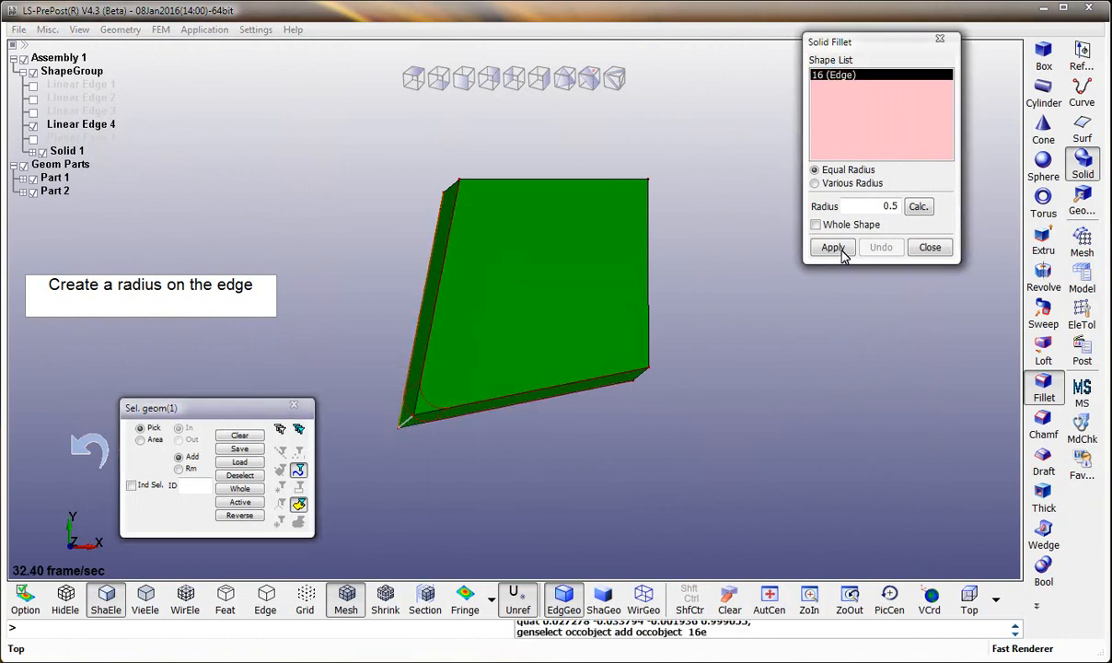
left_click(930, 248)
Step: Mesh the filleted solid automatically with the Solid Mesher at element size 0.3 and accept the mesh
key("F2")
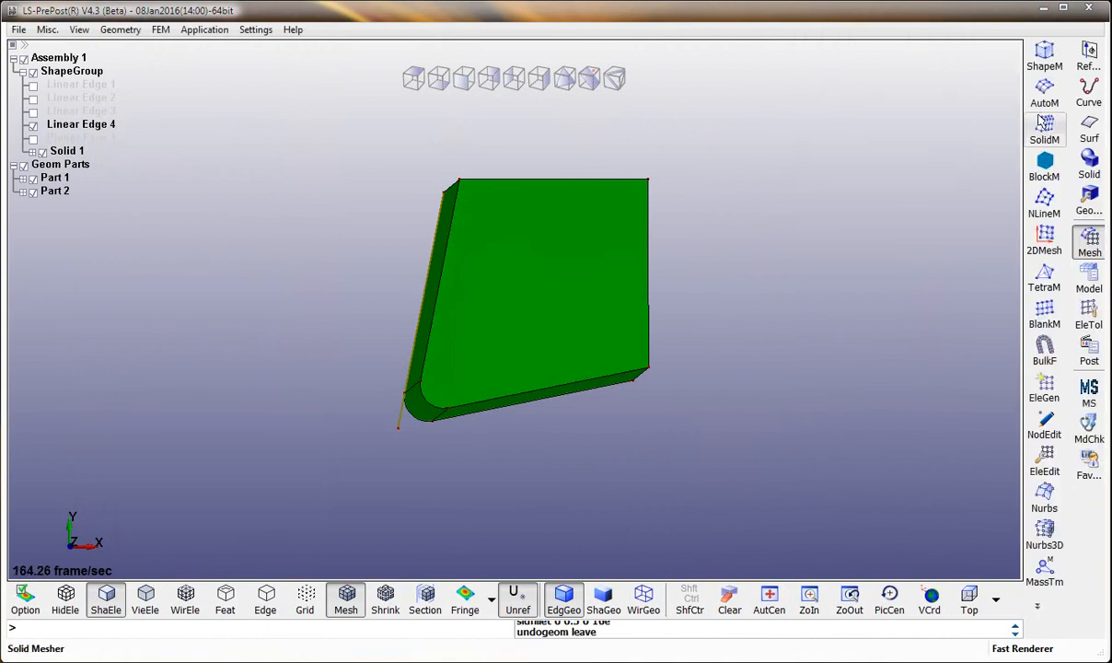
left_click(1045, 129)
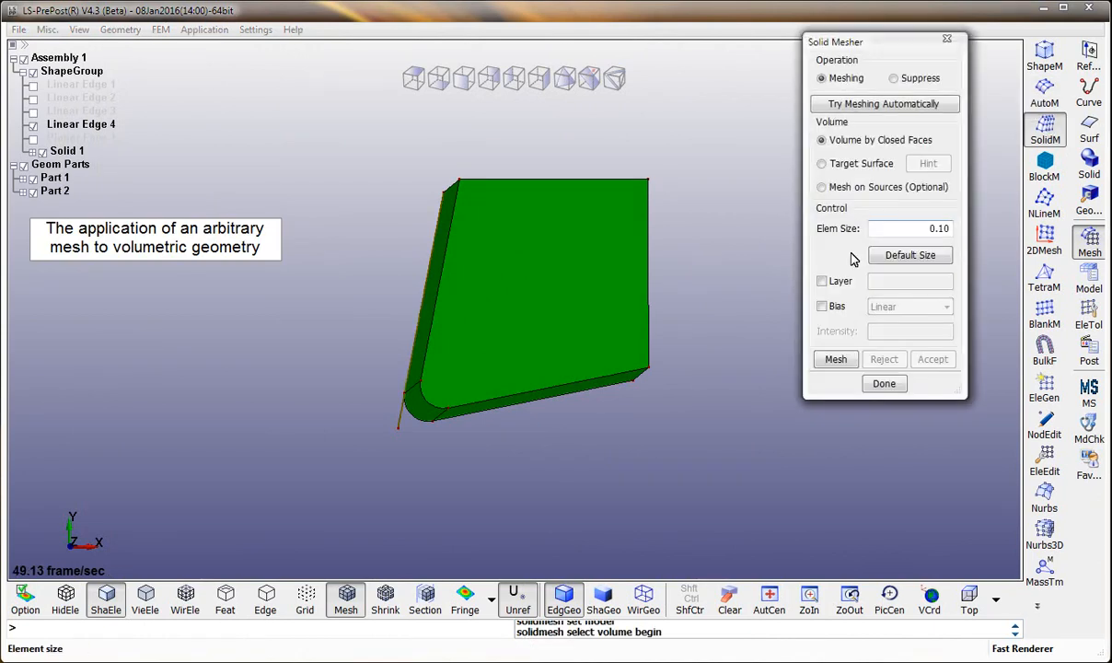
double_click(934, 229)
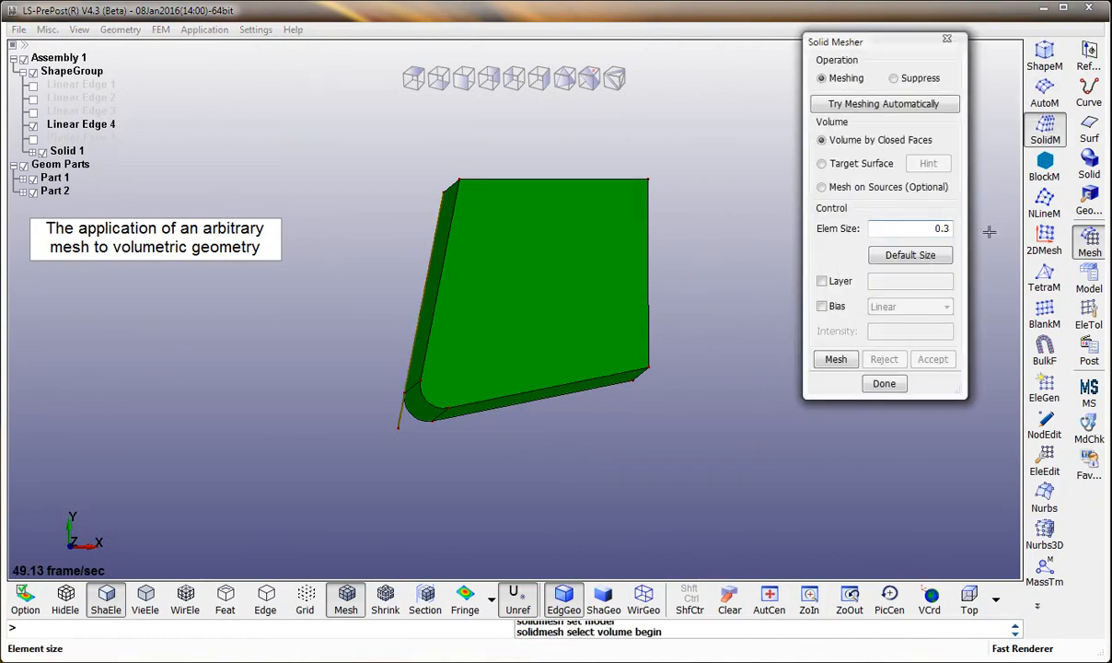
left_click(591, 284)
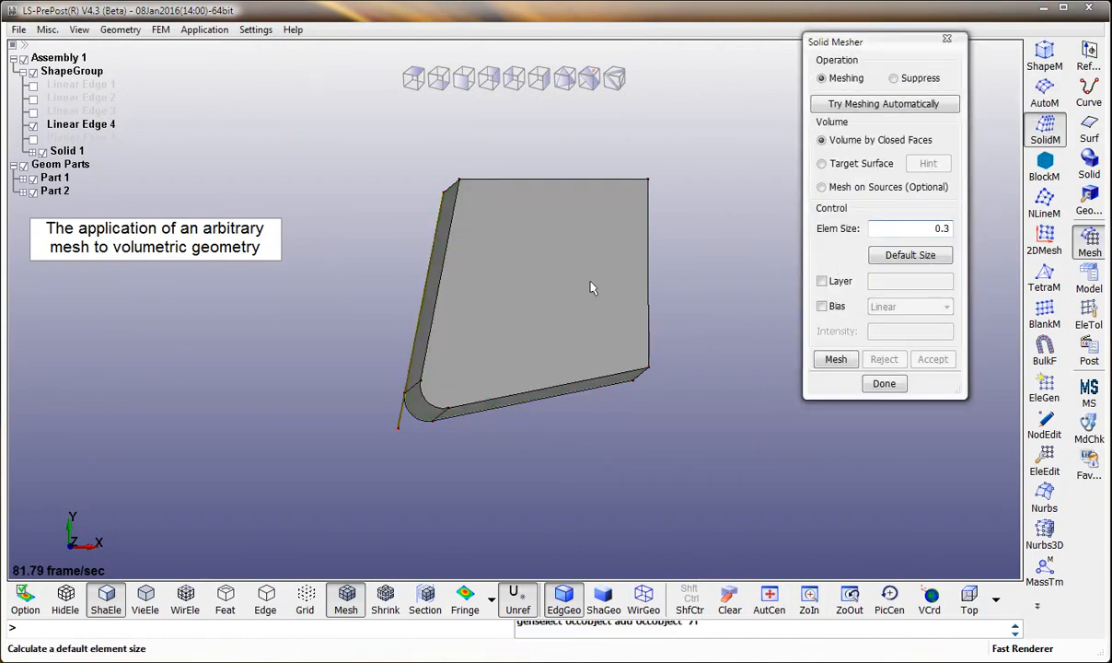
left_click(836, 359)
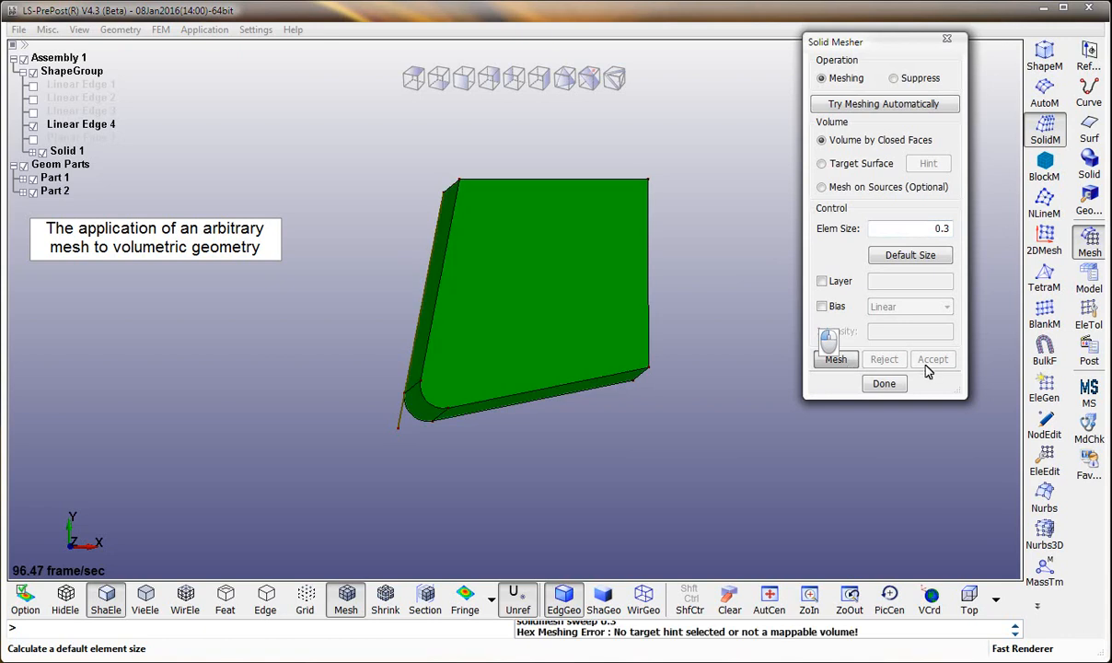
left_click(879, 104)
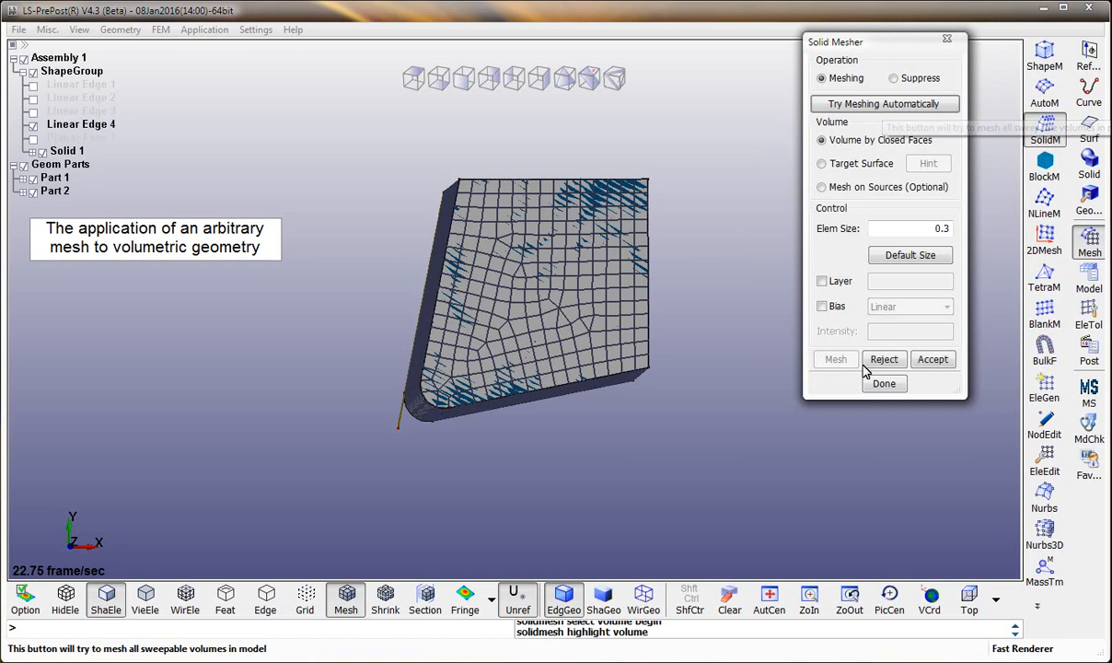
left_click(933, 359)
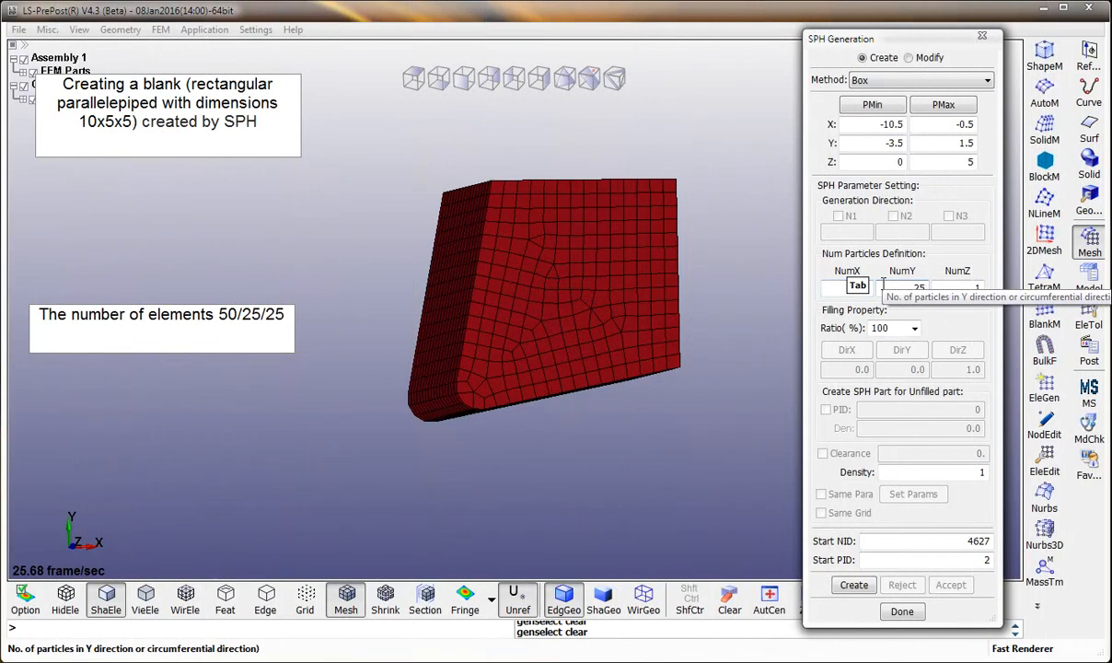
Step: Create and accept the SPH box blank with 50, 25 and 25 particles in X, Y and Z and density 7.85e-6
type("5")
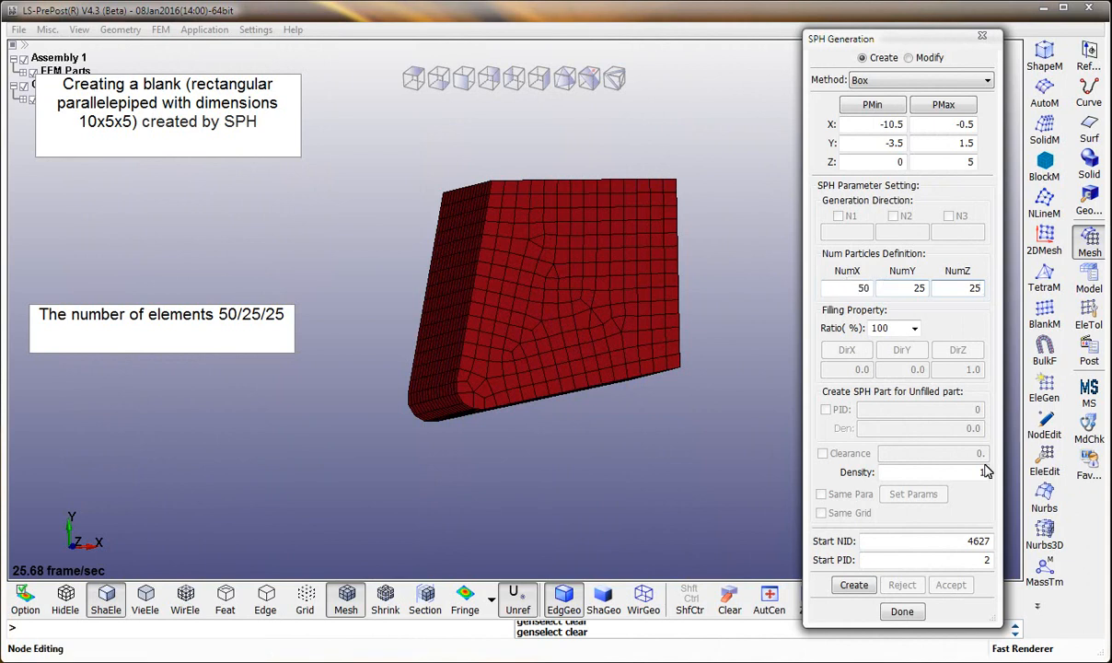
left_click_drag(977, 471, 1000, 472)
type("7.85e-6")
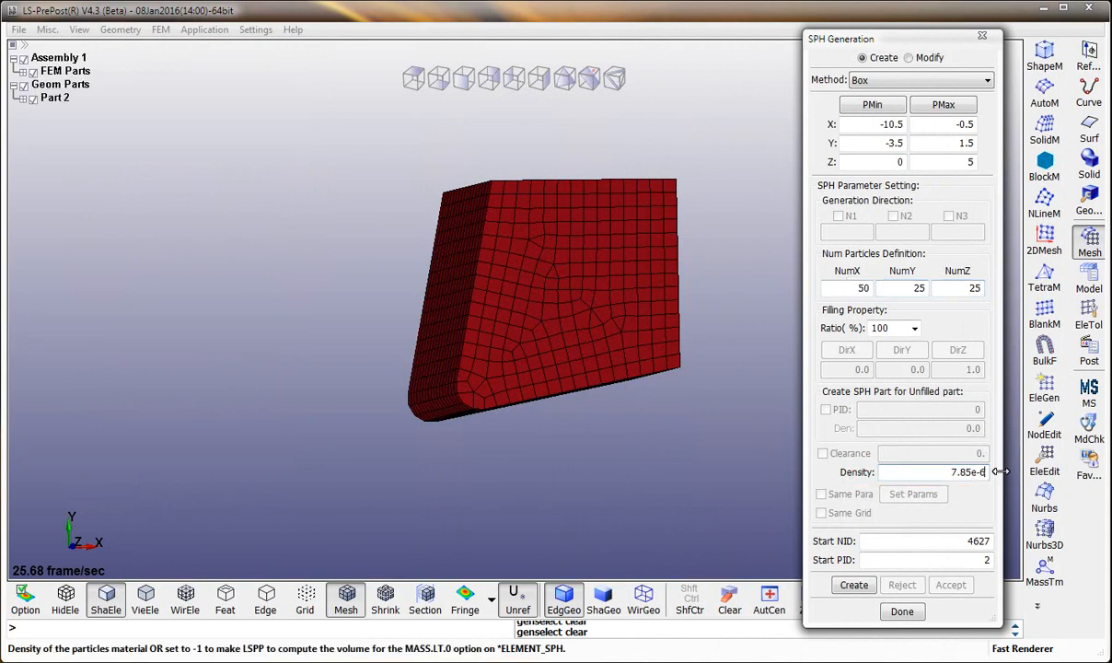
left_click(854, 585)
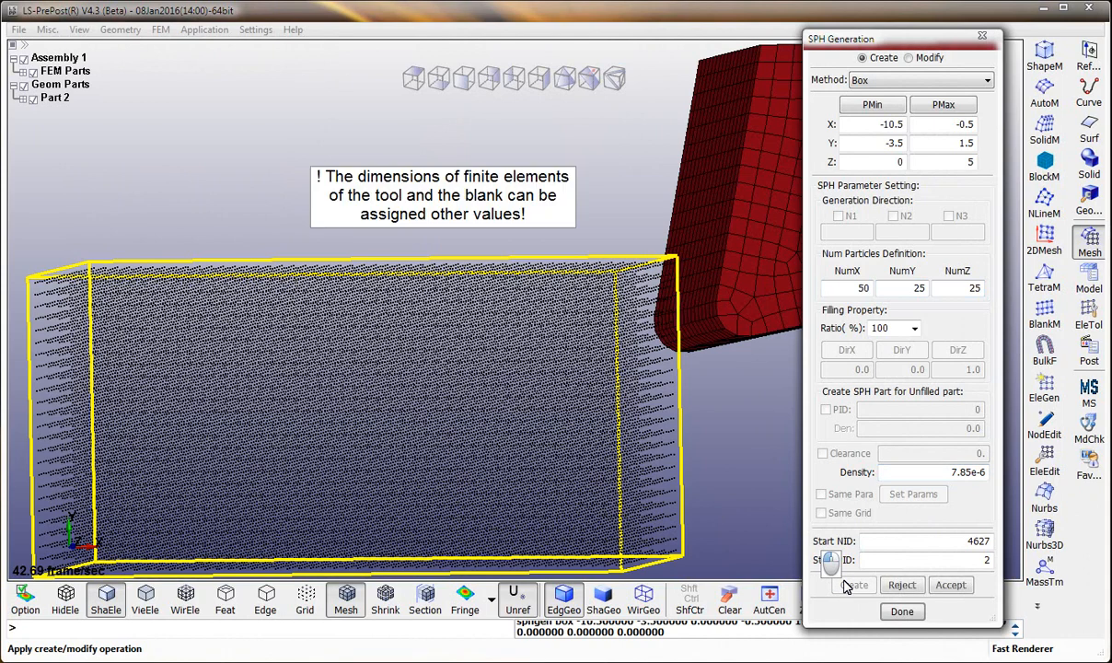
left_click(951, 585)
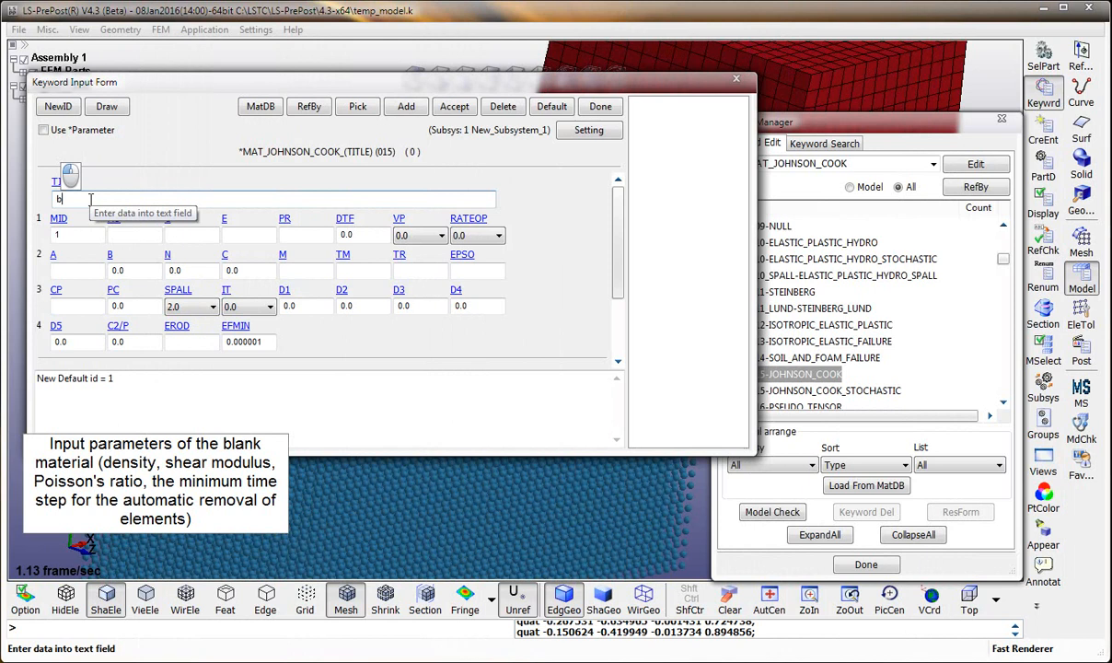
Step: Title the Johnson-Cook material "blank" and set its mass density RO to 7.81e-6 and shear modulus G to 78.5
left_click(90, 199)
type("blang")
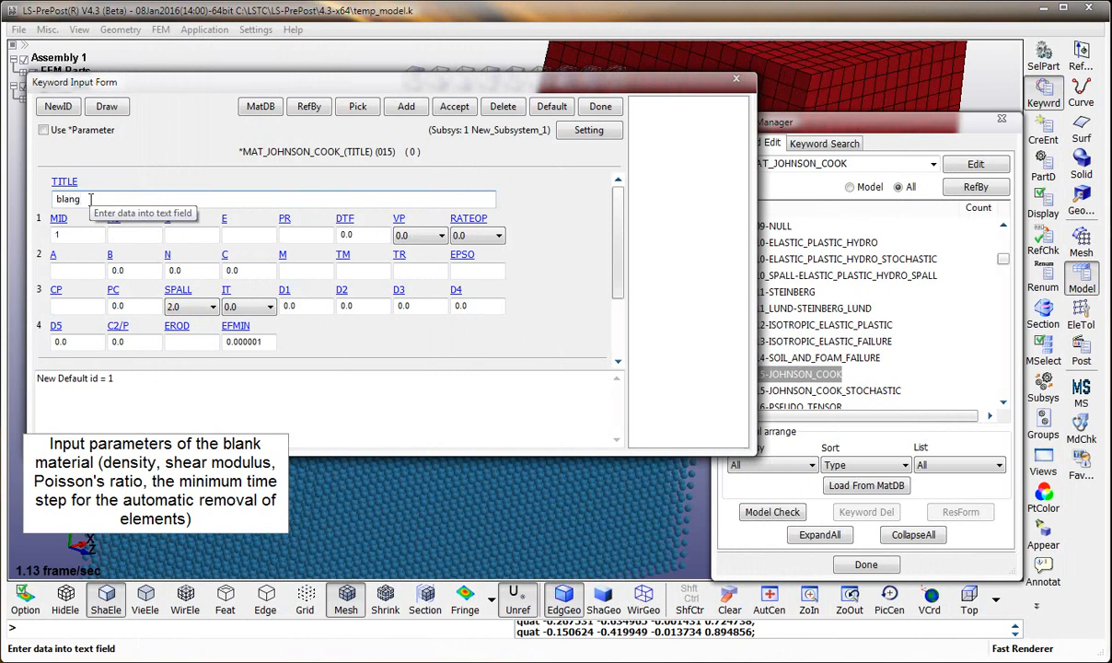
key("BackSpace")
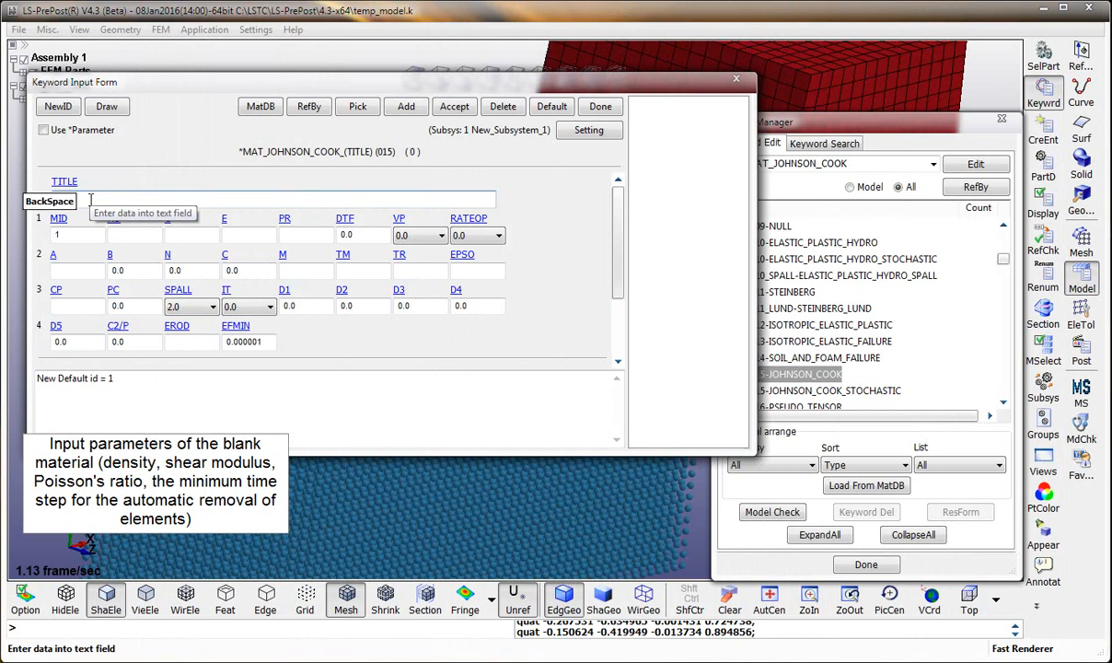
left_click(119, 237)
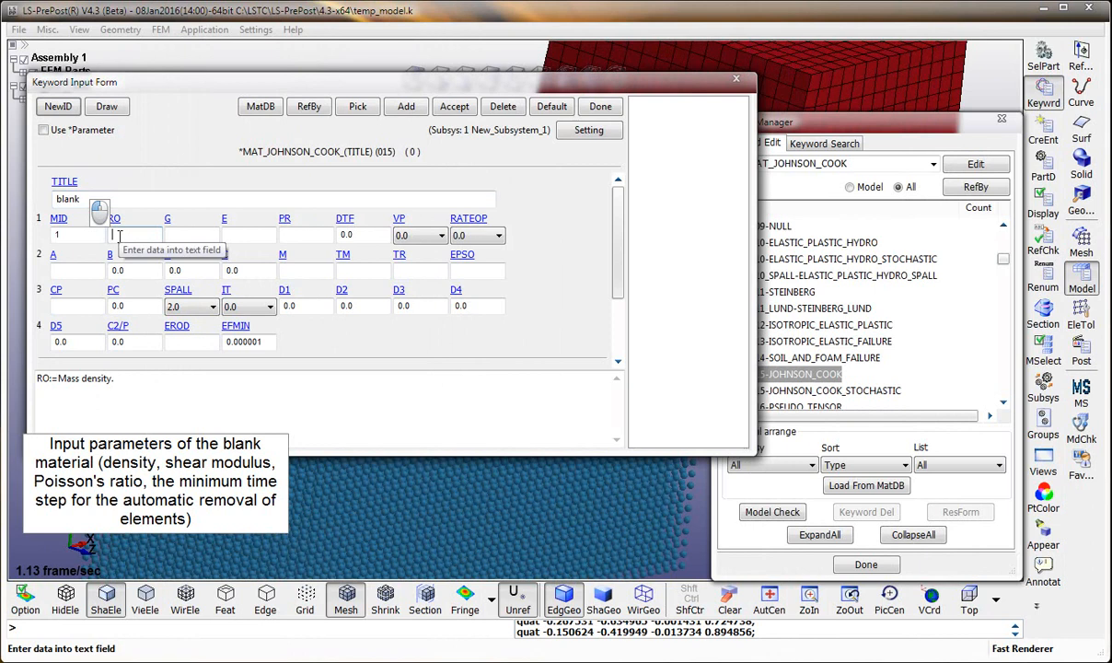
type("7.81")
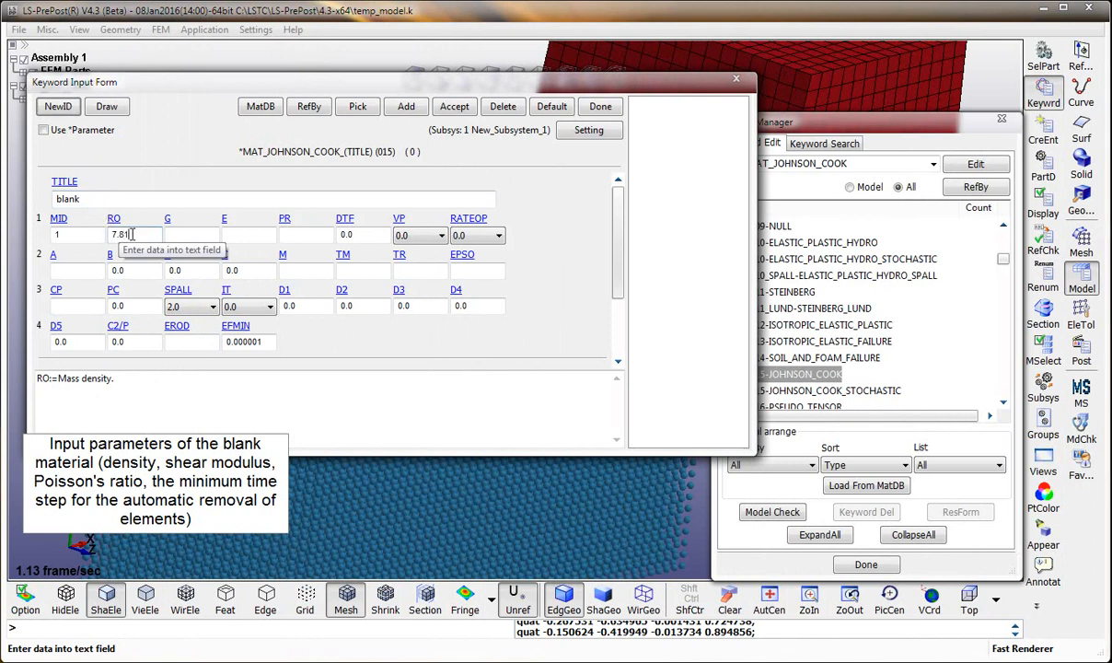
type("e-6")
key("Tab")
type("78.5")
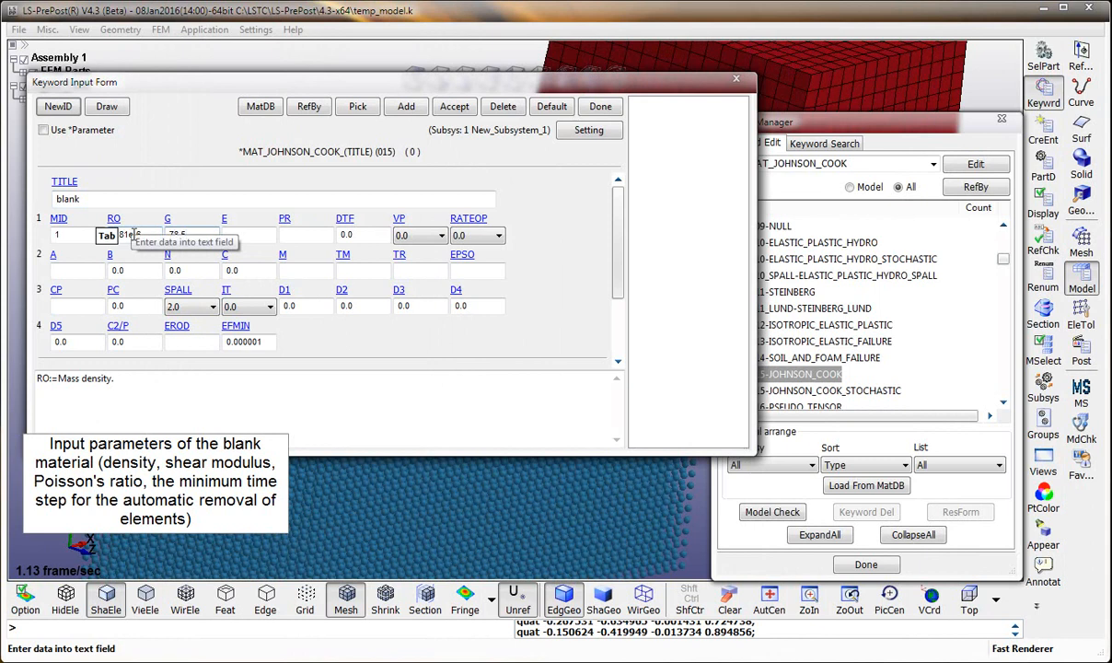
Step: Set the blank material's Young's modulus E to 204, Poisson's ratio PR to 0.3 and minimum time step DTF to 1.8e-7
left_click(268, 235)
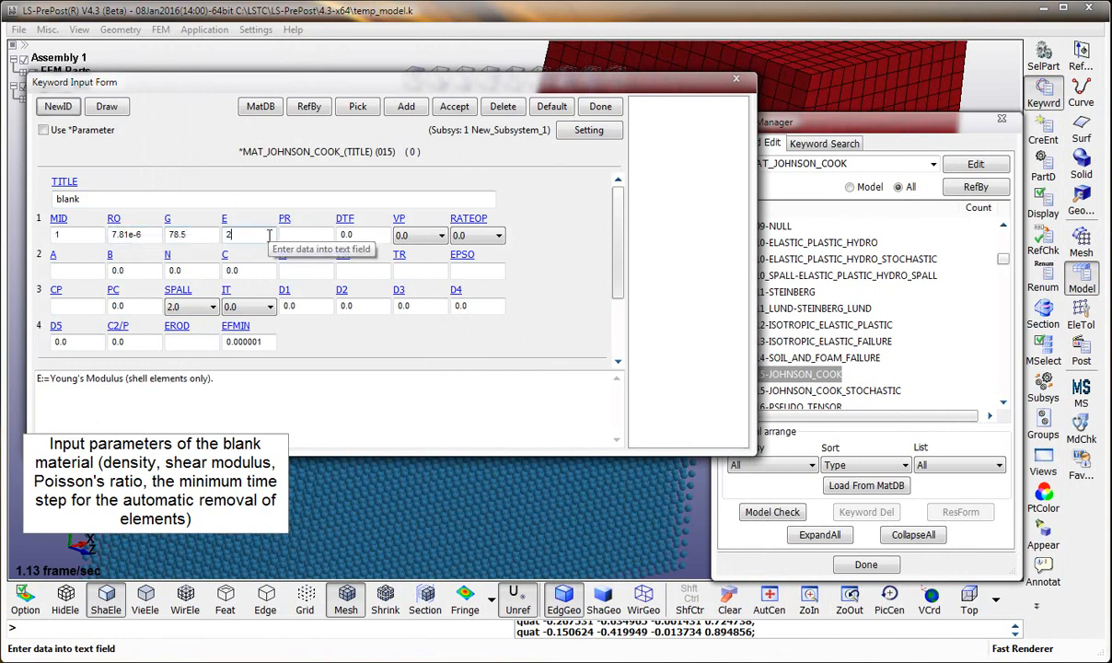
key("Tab")
double_click(357, 234)
type("1.8e-7")
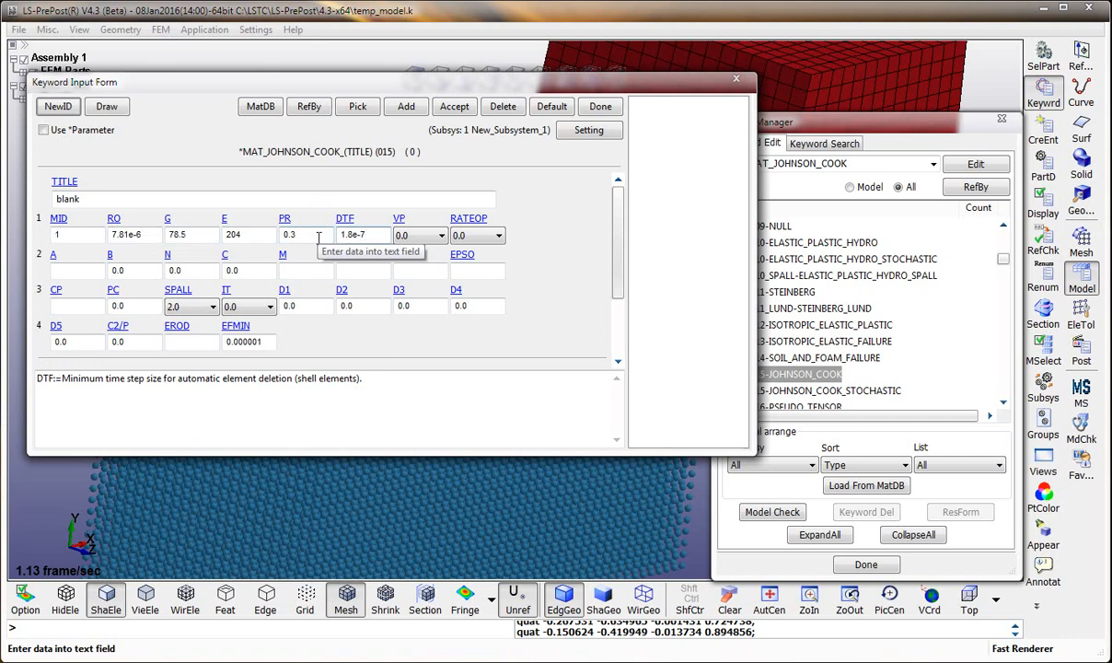
Step: Enter the Johnson-Cook equation constants of the blank material, with A as 0.553
left_click(83, 271)
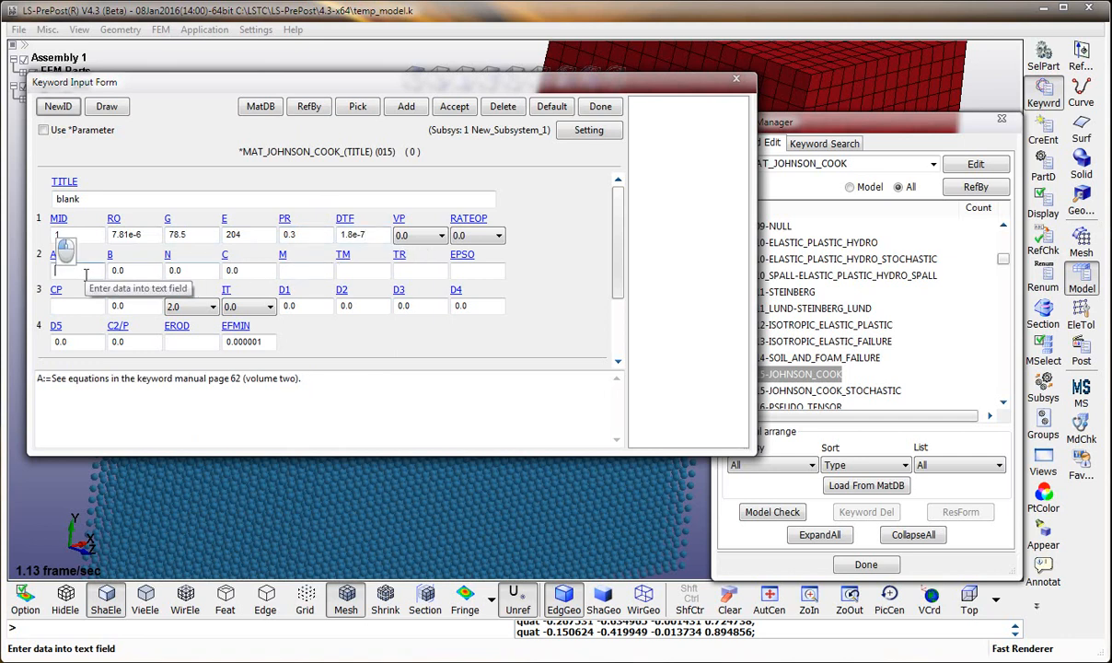
type("0.553")
key("Tab")
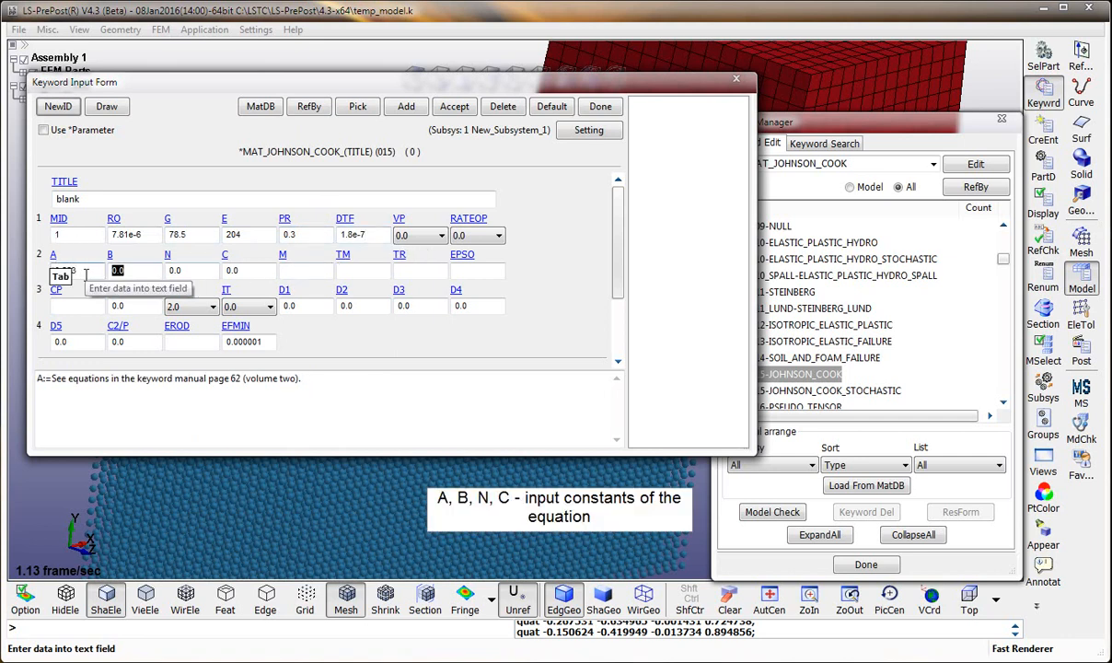
type("0")
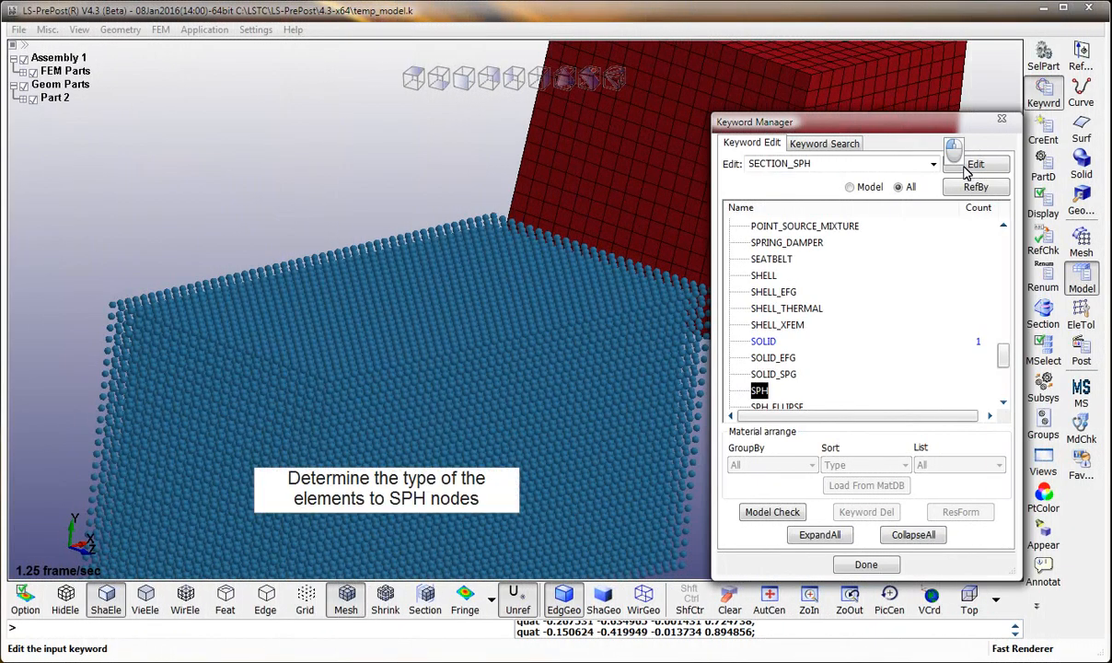
Step: Start a new SECTION_SPH definition with a new ID for the blank's SPH elements
left_click(973, 164)
left_click(58, 106)
left_click(72, 195)
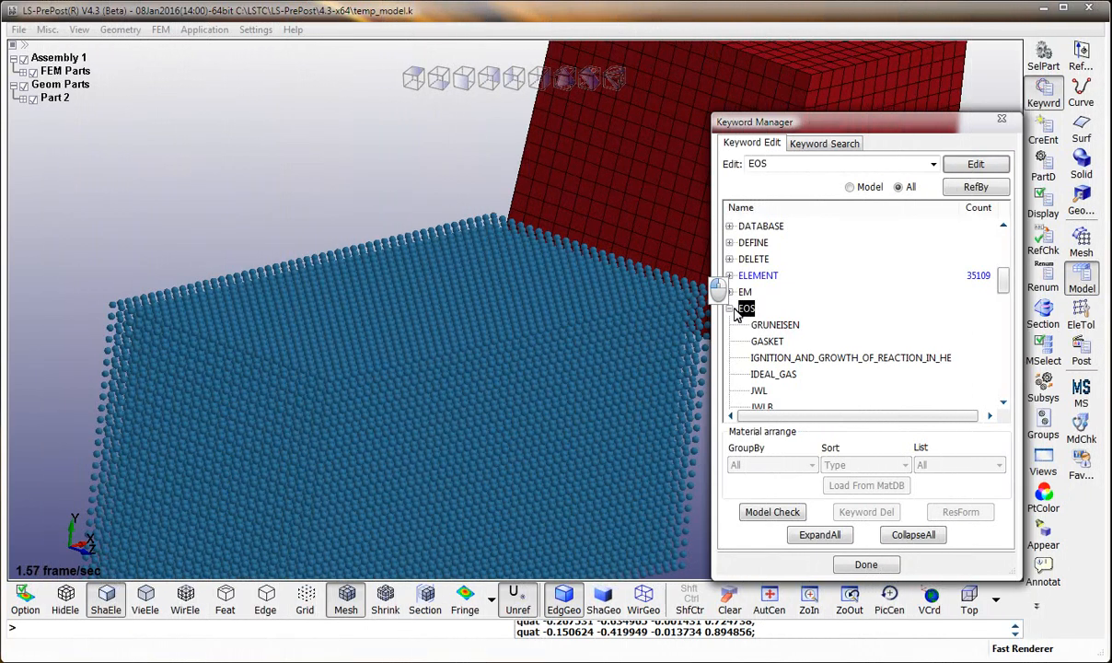
Step: Create an EOS_LINEAR_POLYNOMIAL equation of state with a new ID and set its coefficient C1 to 170
left_click(803, 359)
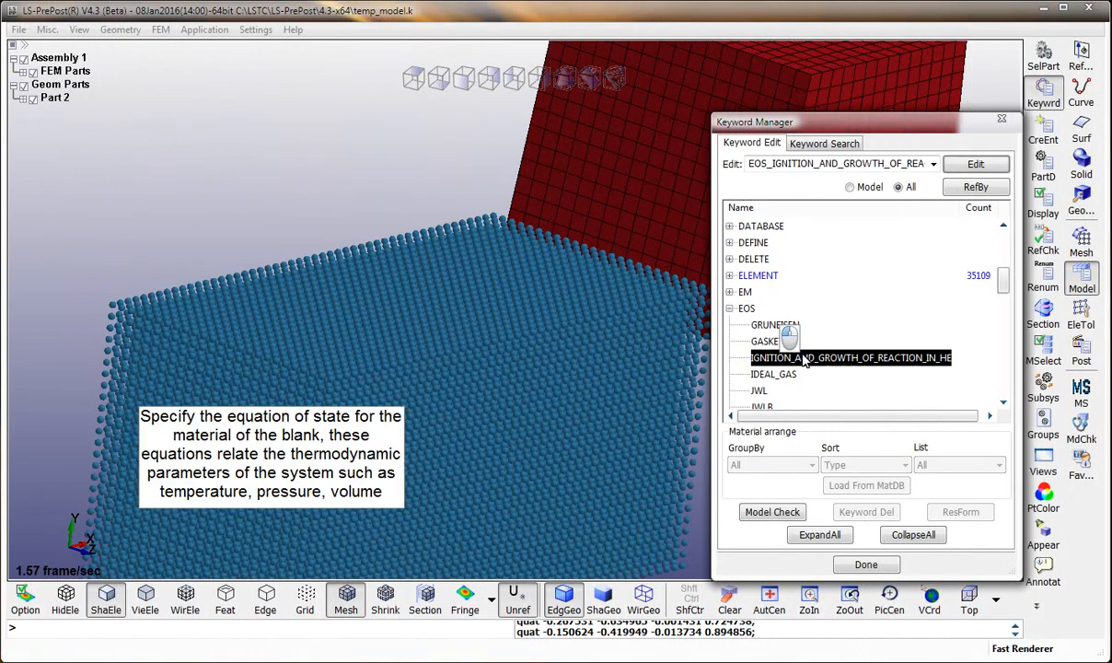
scroll(814, 350, "down", 2)
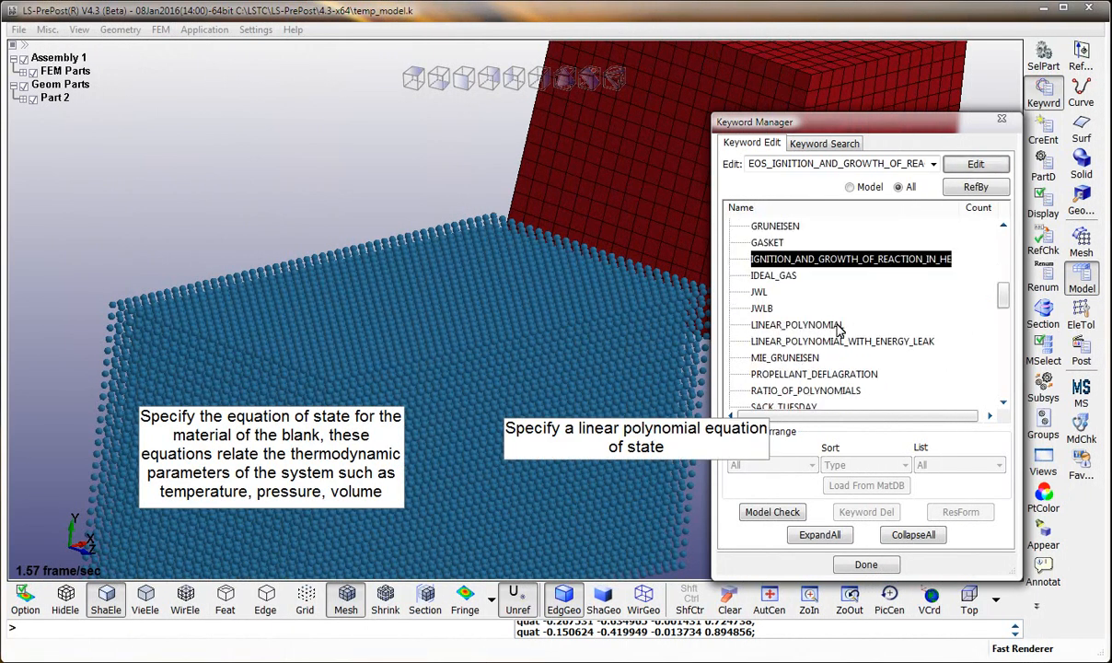
left_click(828, 326)
left_click(976, 166)
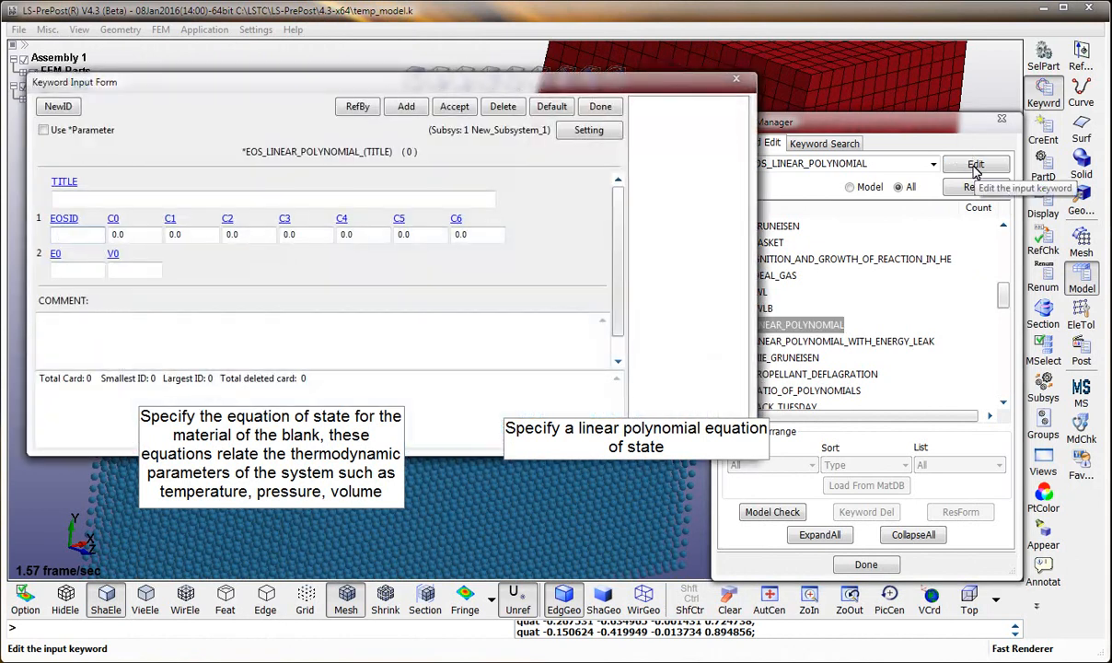
left_click(58, 106)
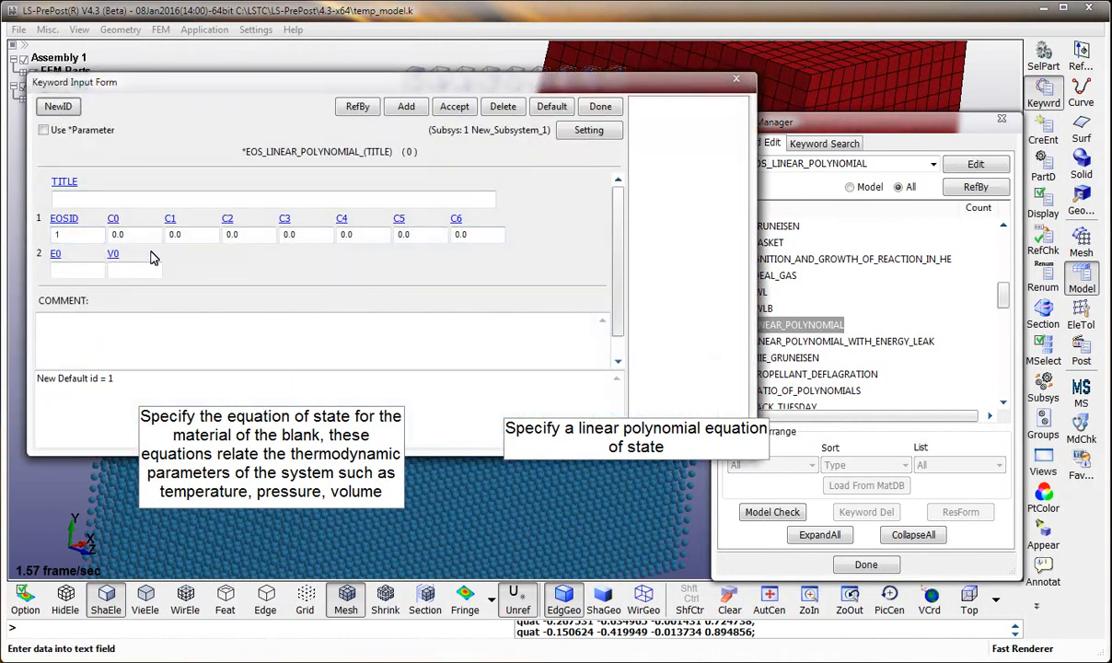
left_click(189, 233)
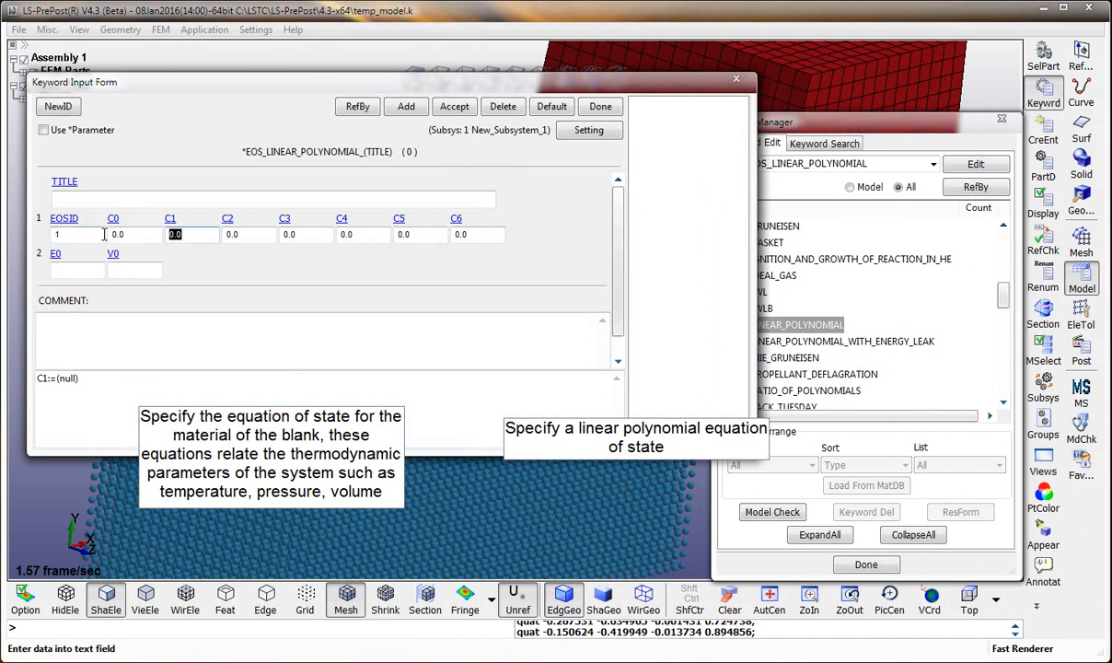
type("170")
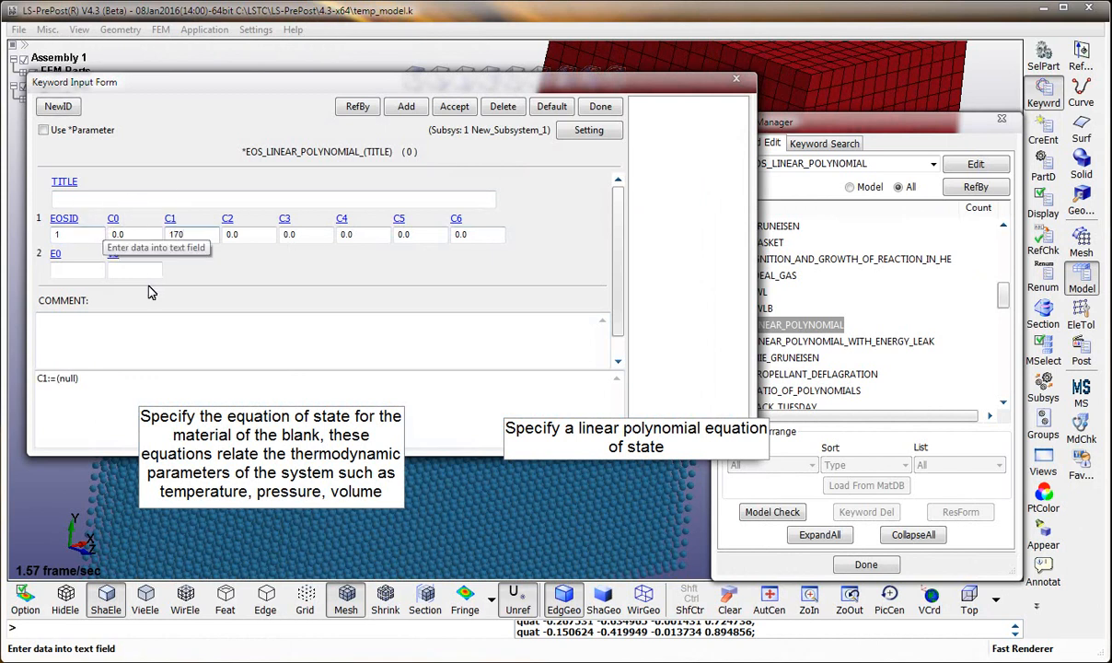
left_click(152, 271)
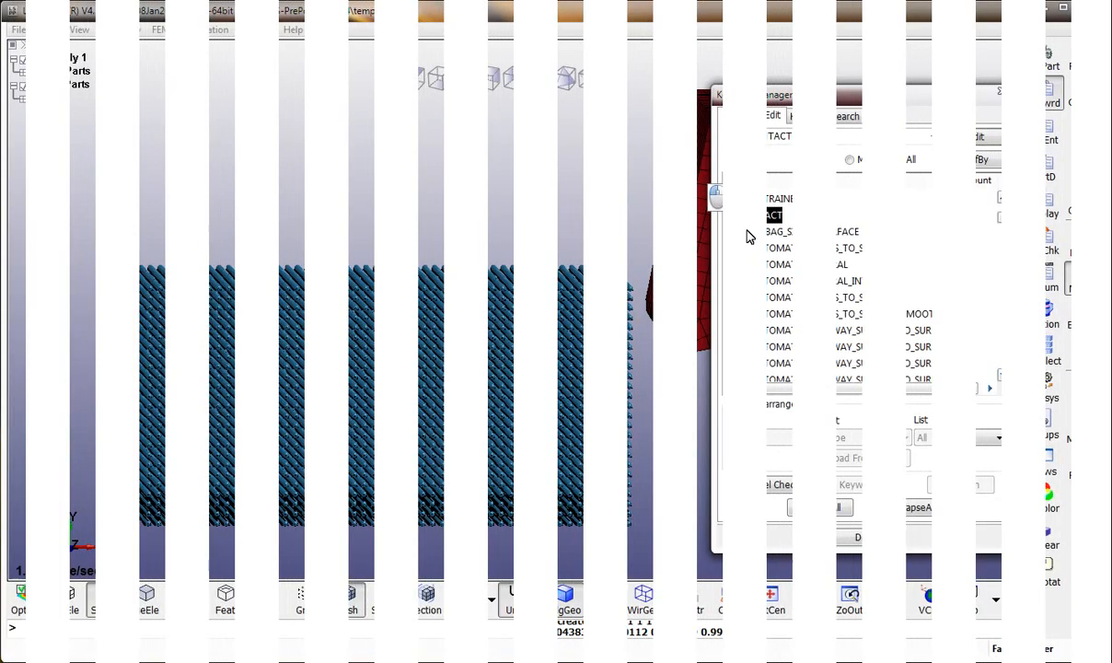
Step: Start a CONTACT_AUTOMATIC_NODES_TO_SURFACE definition with a new ID
left_click(796, 296)
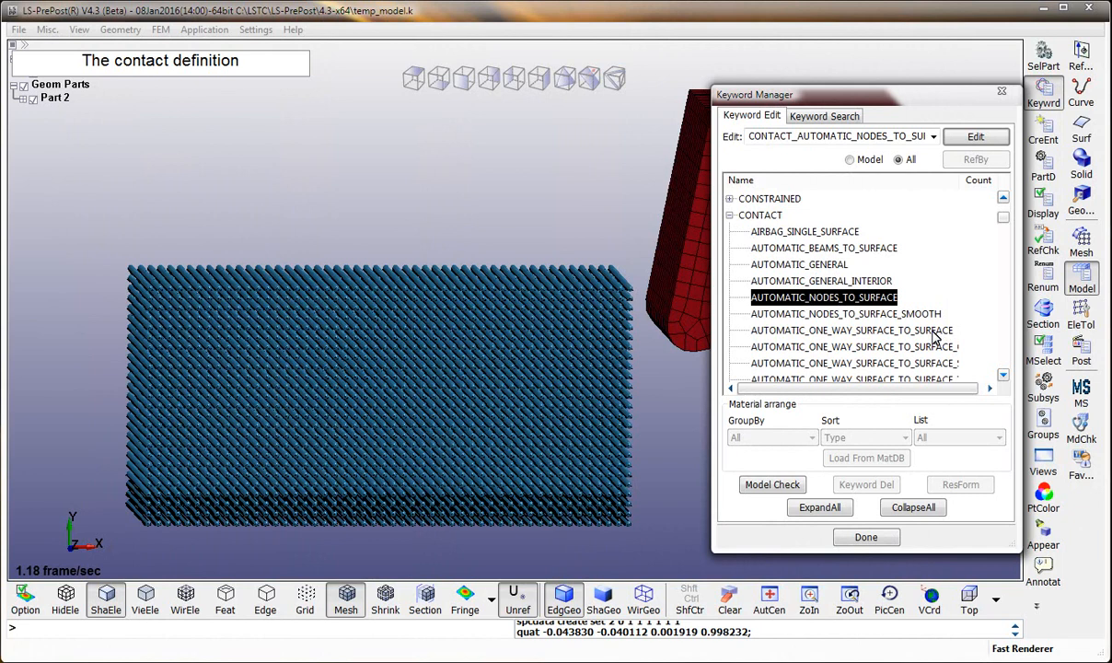
left_click(976, 138)
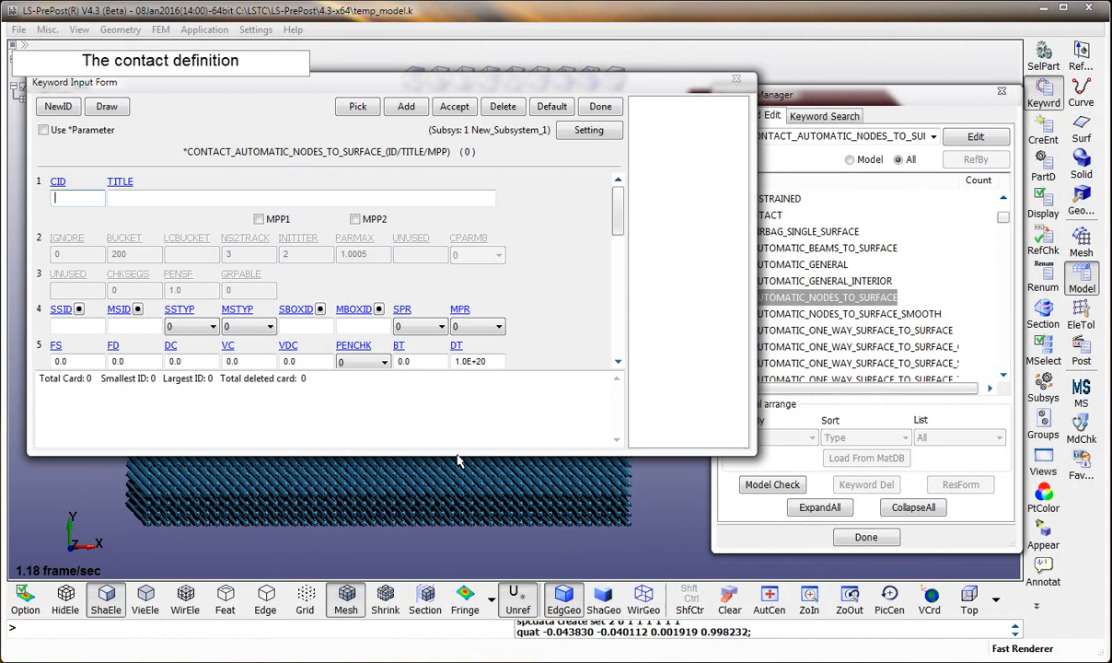
left_click_drag(457, 460, 458, 551)
left_click(59, 108)
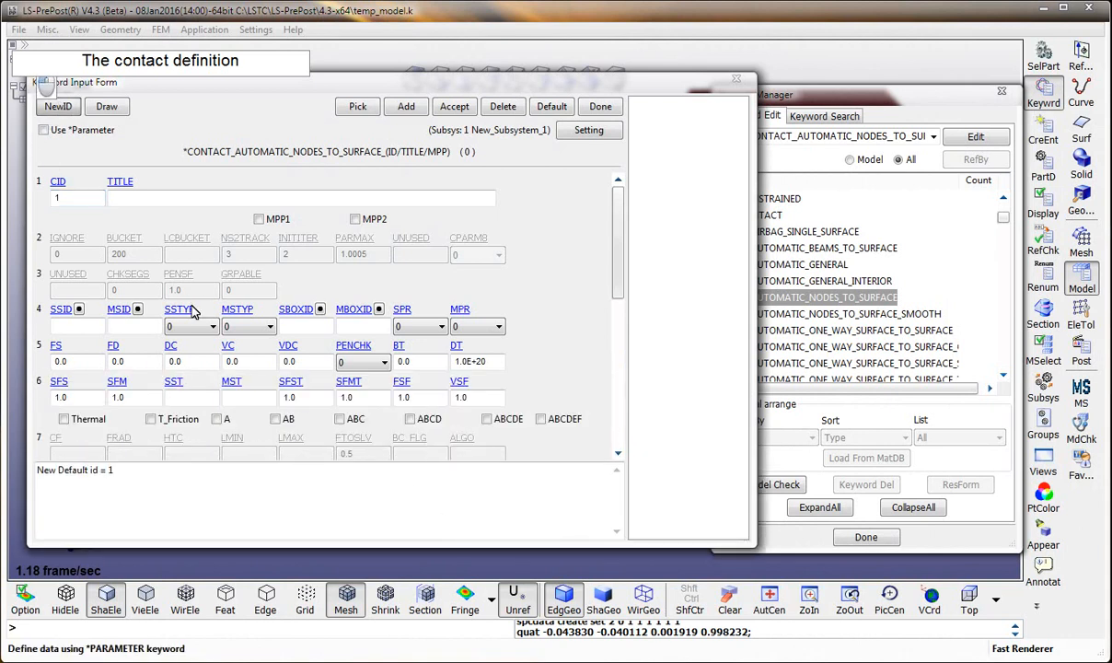
Step: Set the contact's master type MSTYP to 3 (part ID) and slave type SSTYP to 4 (node set ID)
left_click(244, 327)
left_click(238, 379)
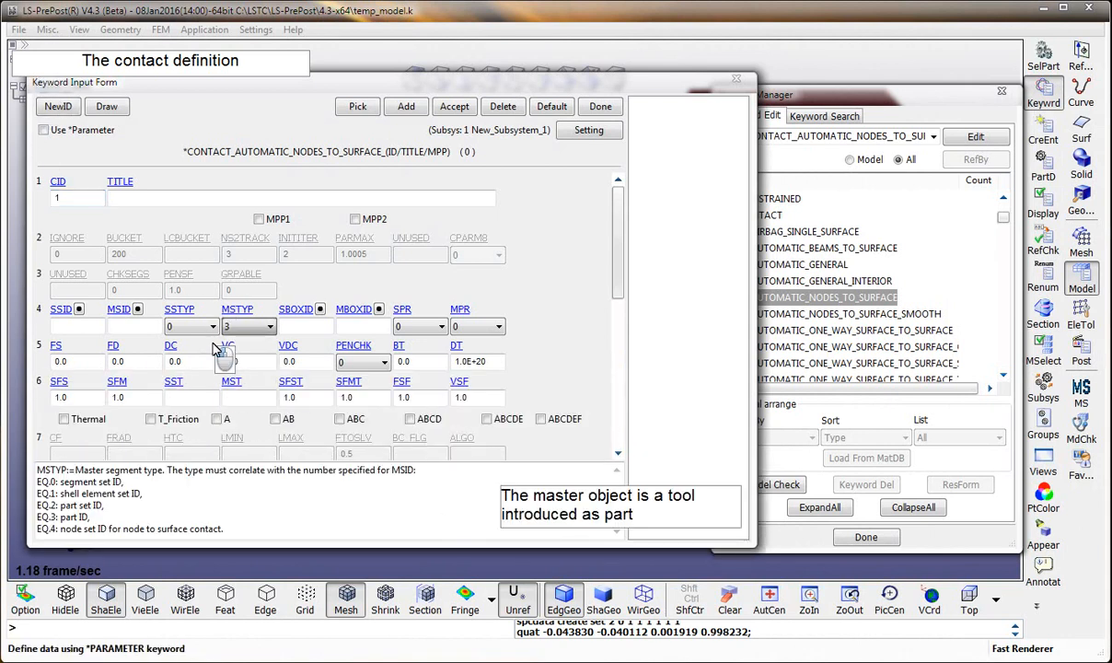
left_click(190, 326)
left_click(194, 390)
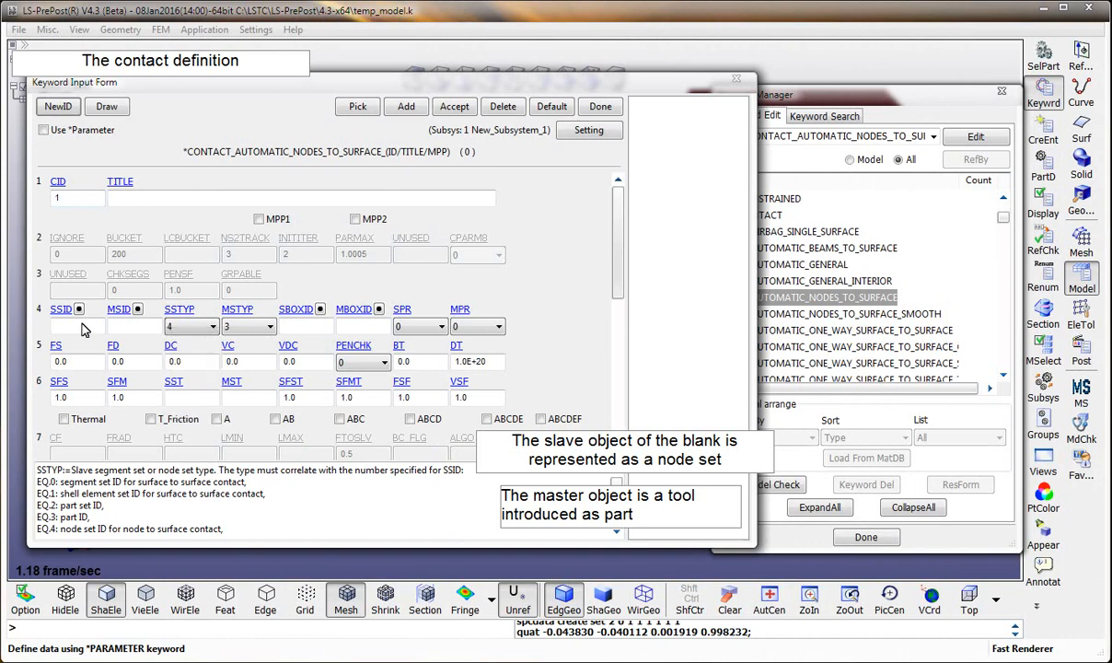
Step: Assign node set 1 as the contact's slave SSID and the solid tool part 1 as its master MSID
left_click(79, 310)
left_click(838, 384)
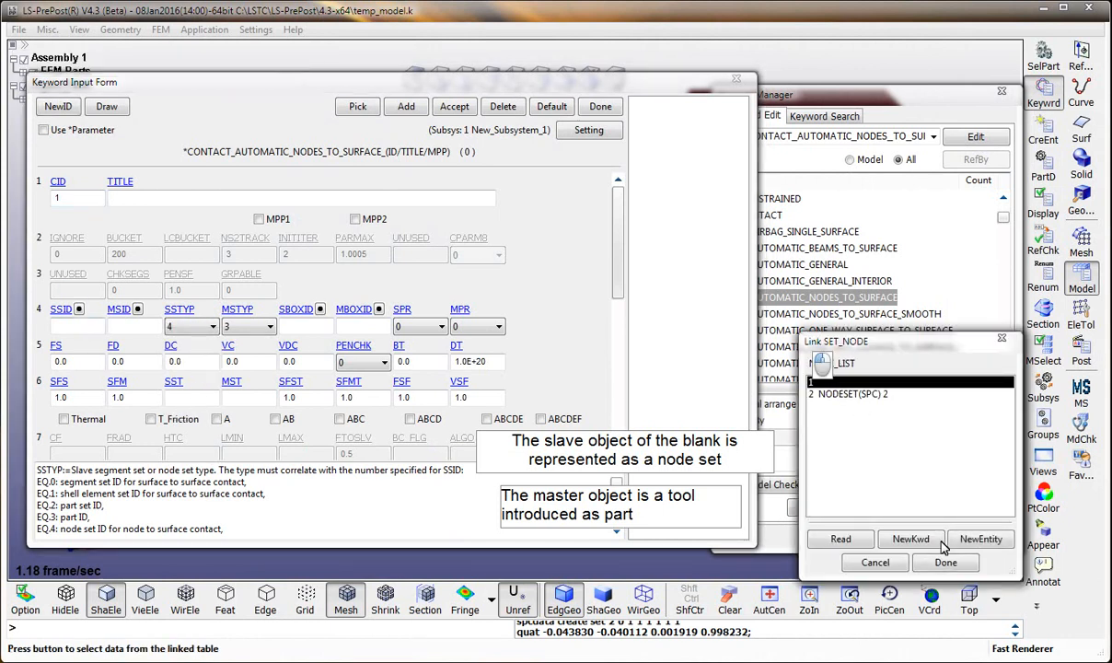
left_click(946, 564)
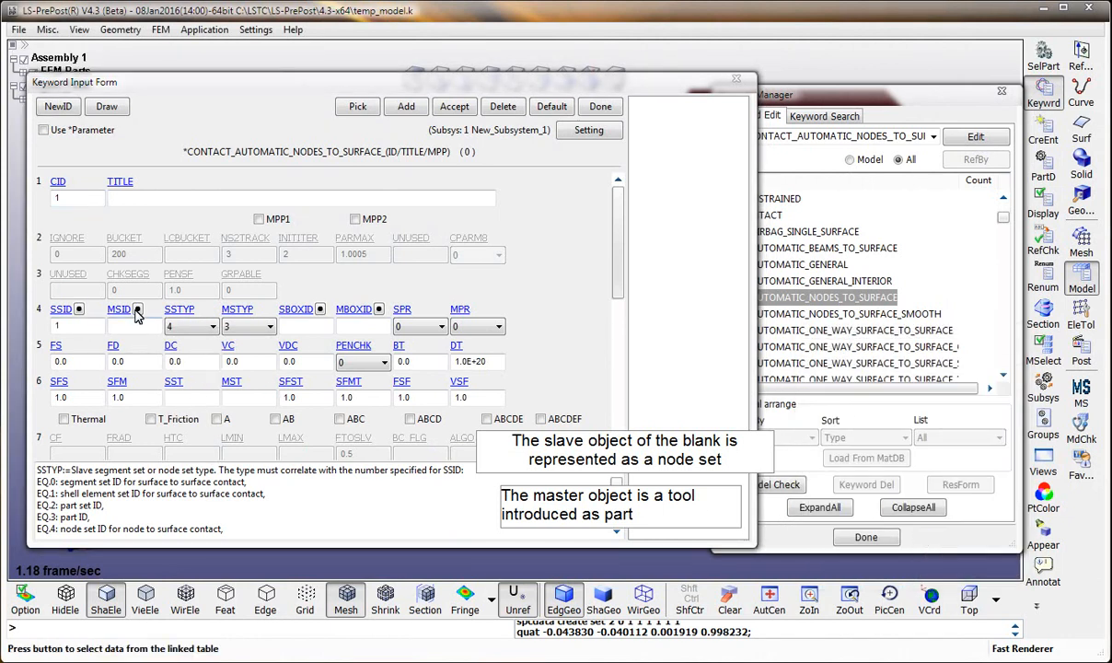
left_click(137, 311)
left_click(838, 383)
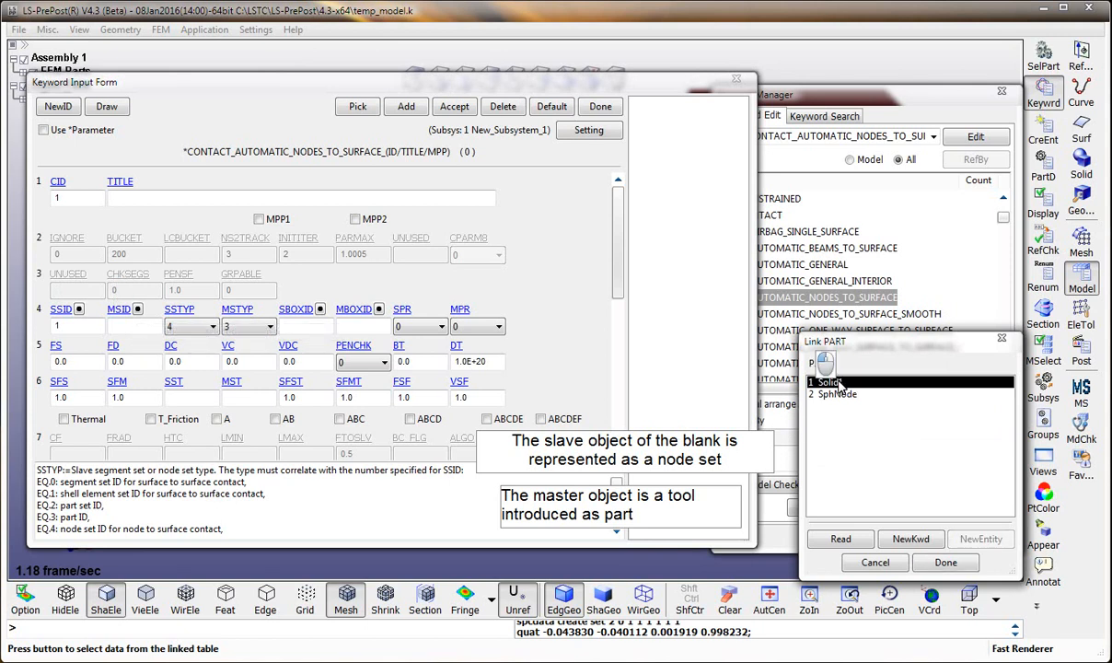
left_click(945, 561)
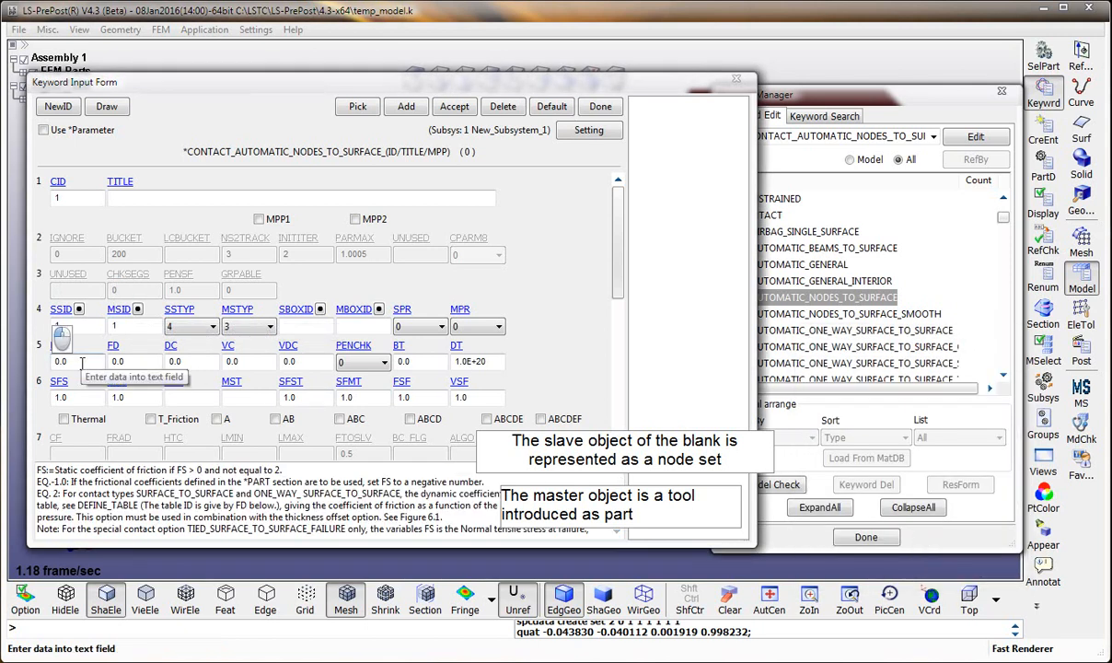
Step: Set the contact's friction coefficient FS to 0.2 and viscous damping VDC to 20, and enable its Thermal option
key("BackSpace")
key("Tab")
key("Tab")
key("Tab")
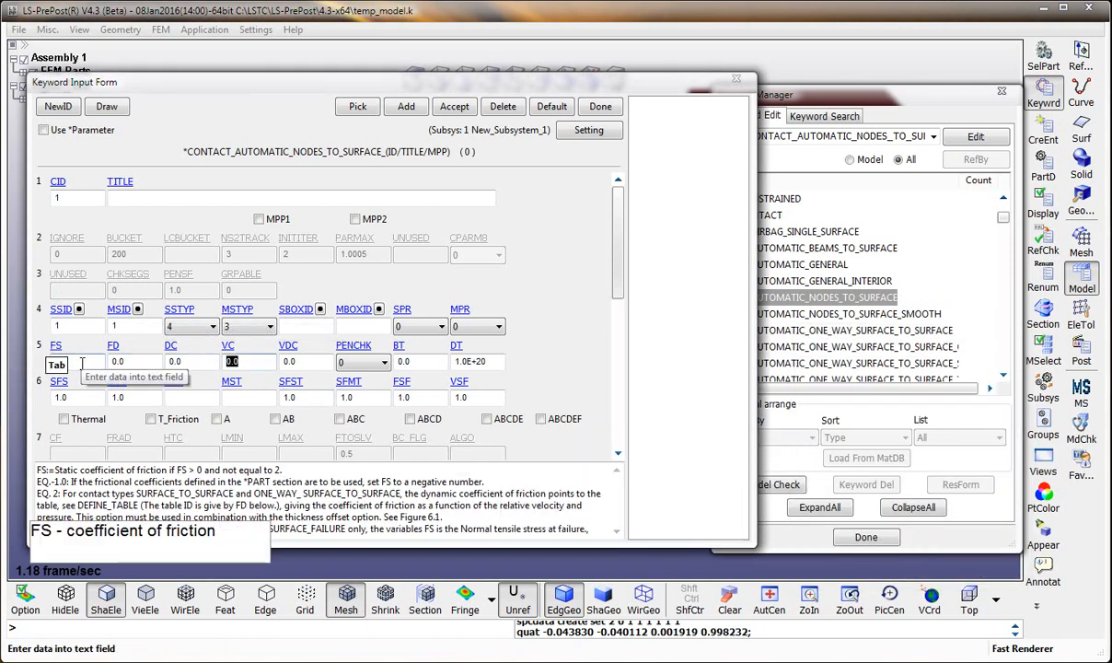
key("Tab")
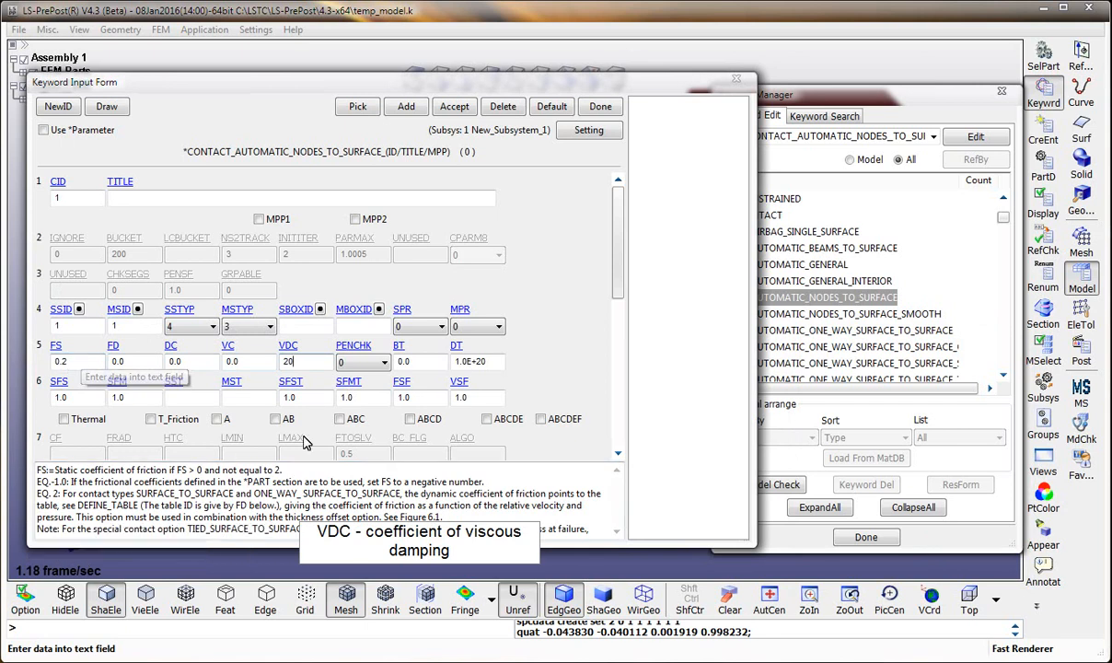
left_click(64, 419)
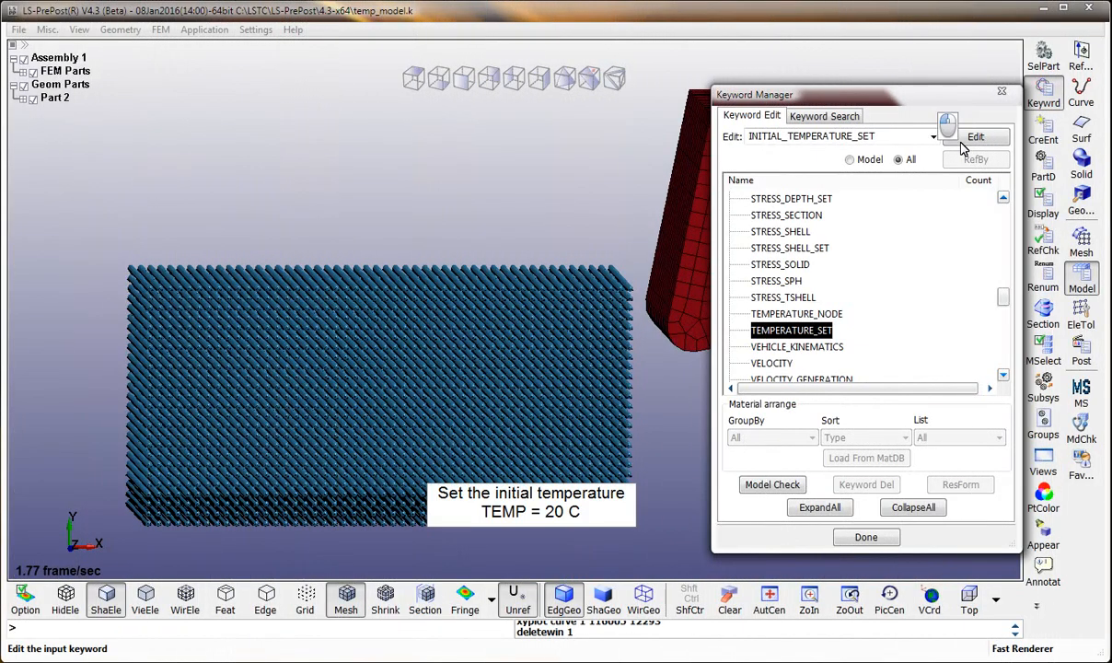
Step: Create an INITIAL_TEMPERATURE_SET for all nodes with NSID 0 and TEMP 20, and accept it
left_click(962, 142)
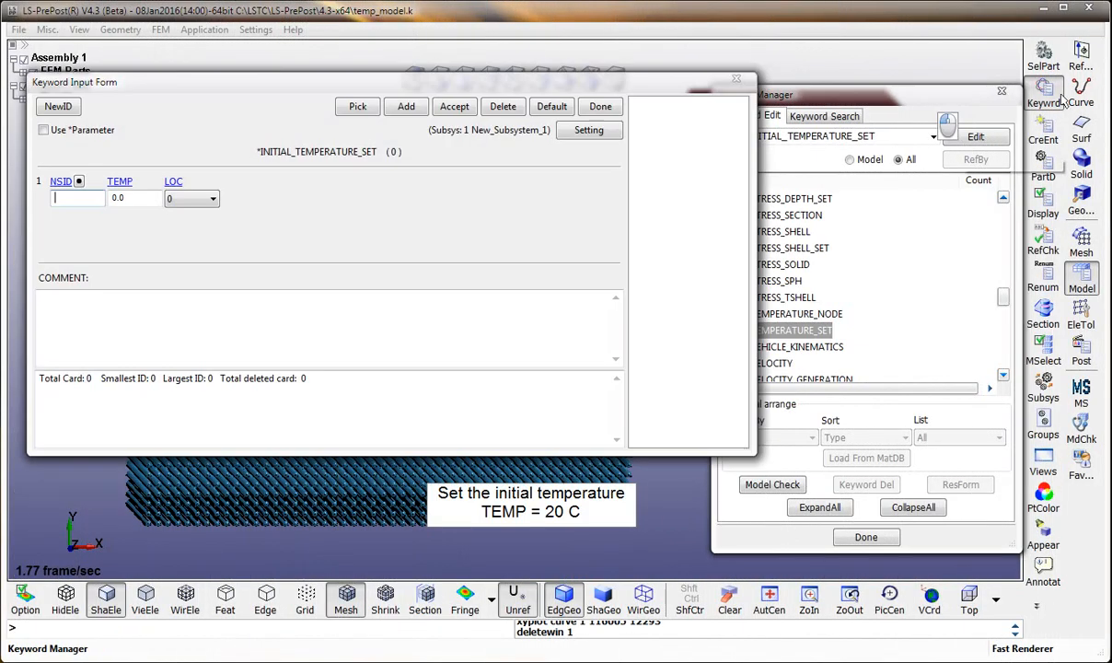
left_click(58, 106)
left_click(80, 198)
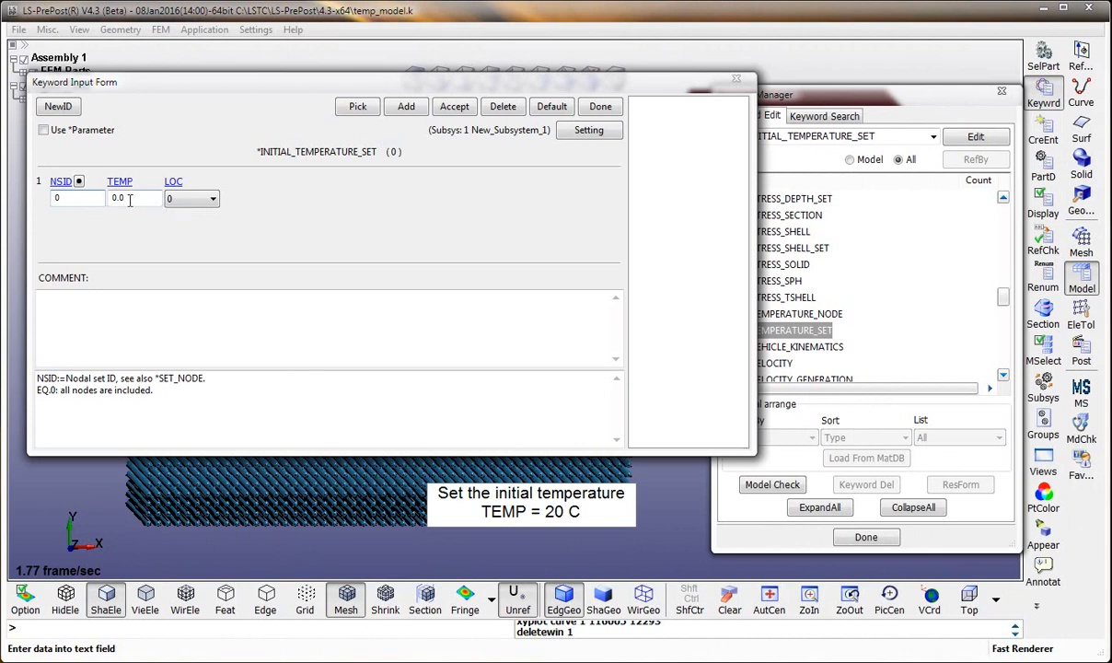
key("Tab")
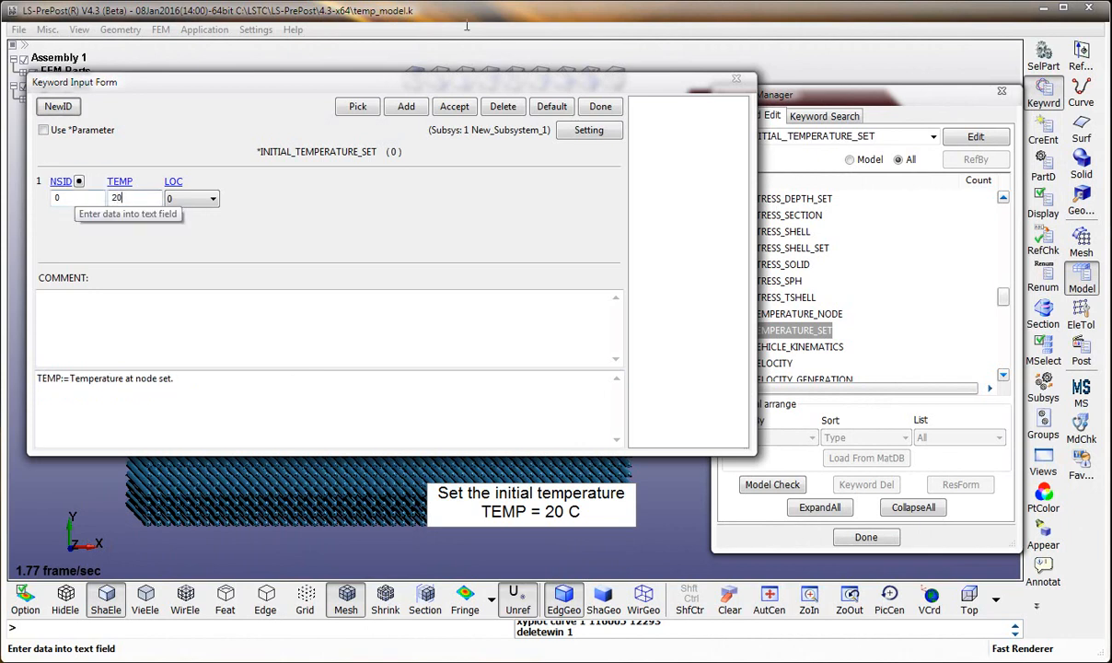
left_click(451, 107)
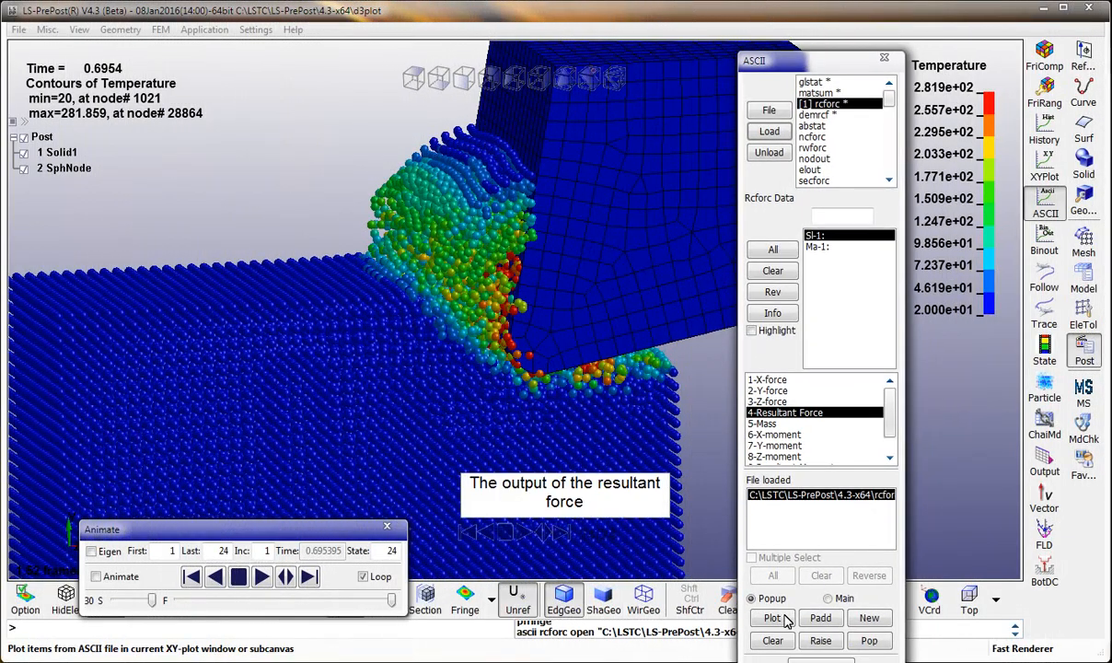
Step: Plot the rcforc resultant force of Sl-1 and the Internal Energy from the loaded glstat file, closing each plot after viewing
left_click(784, 618)
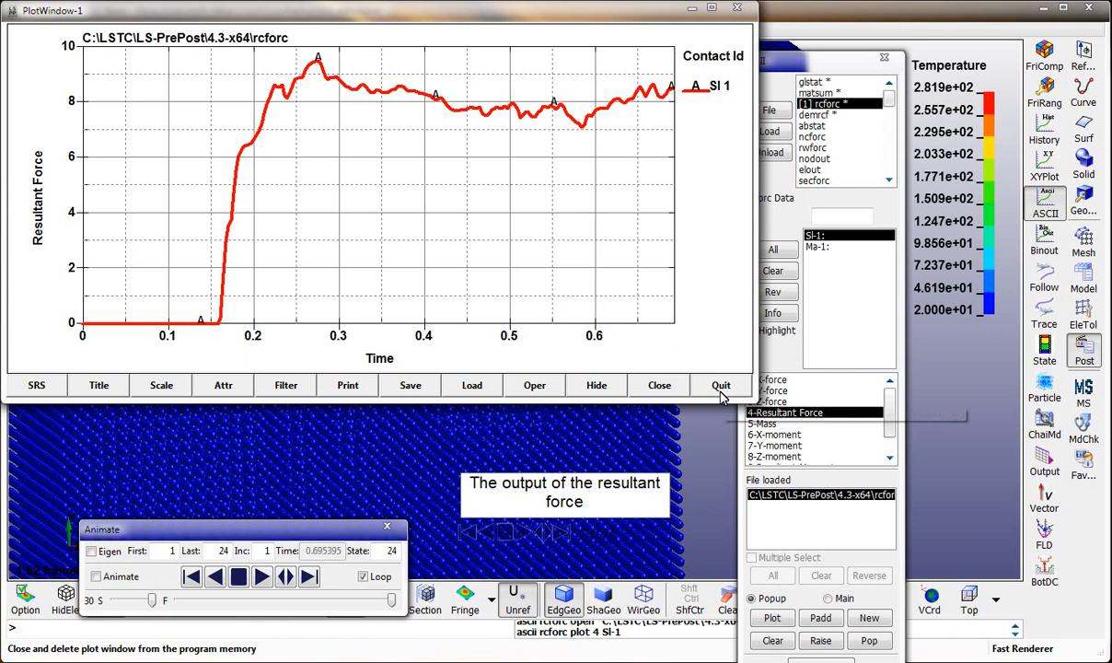
left_click(721, 385)
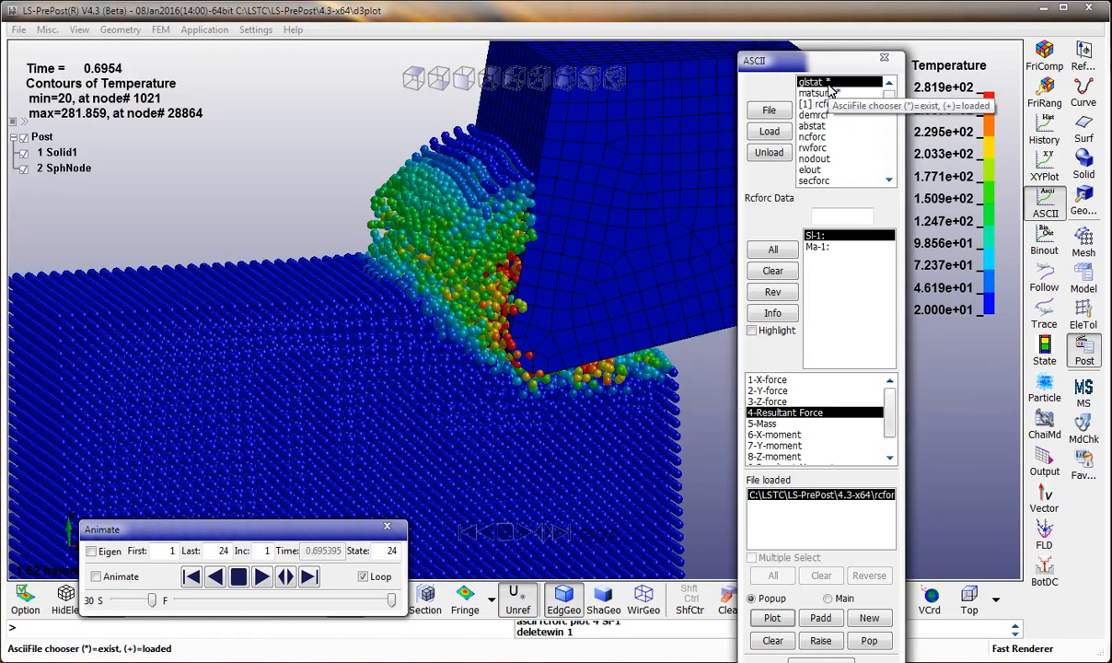
left_click(831, 83)
left_click(768, 130)
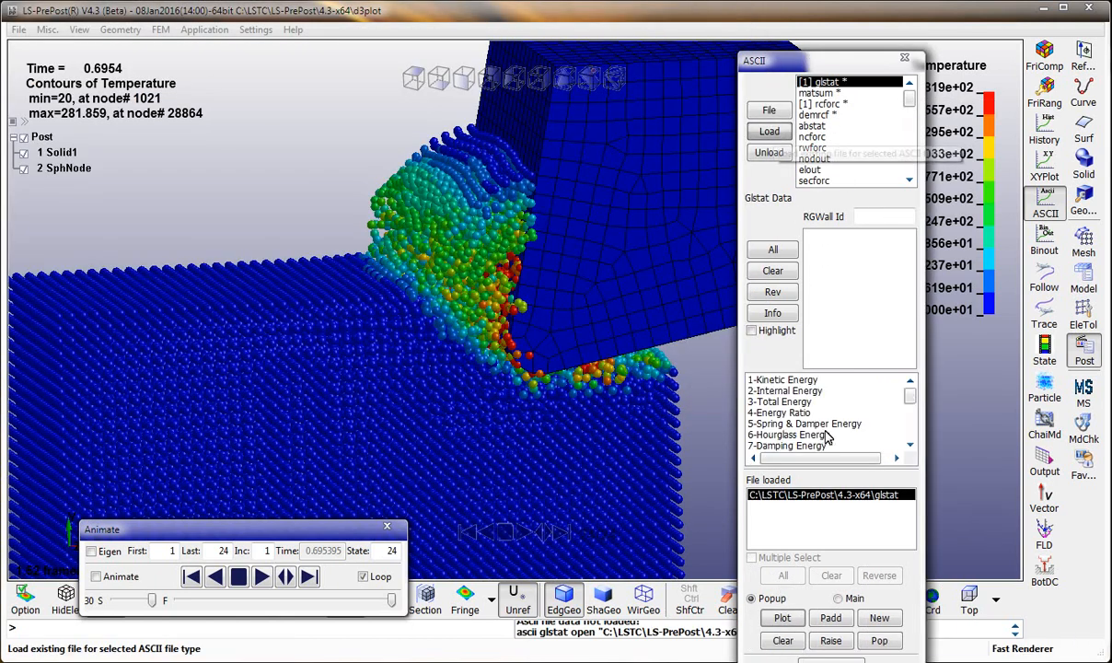
left_click(787, 390)
left_click(781, 618)
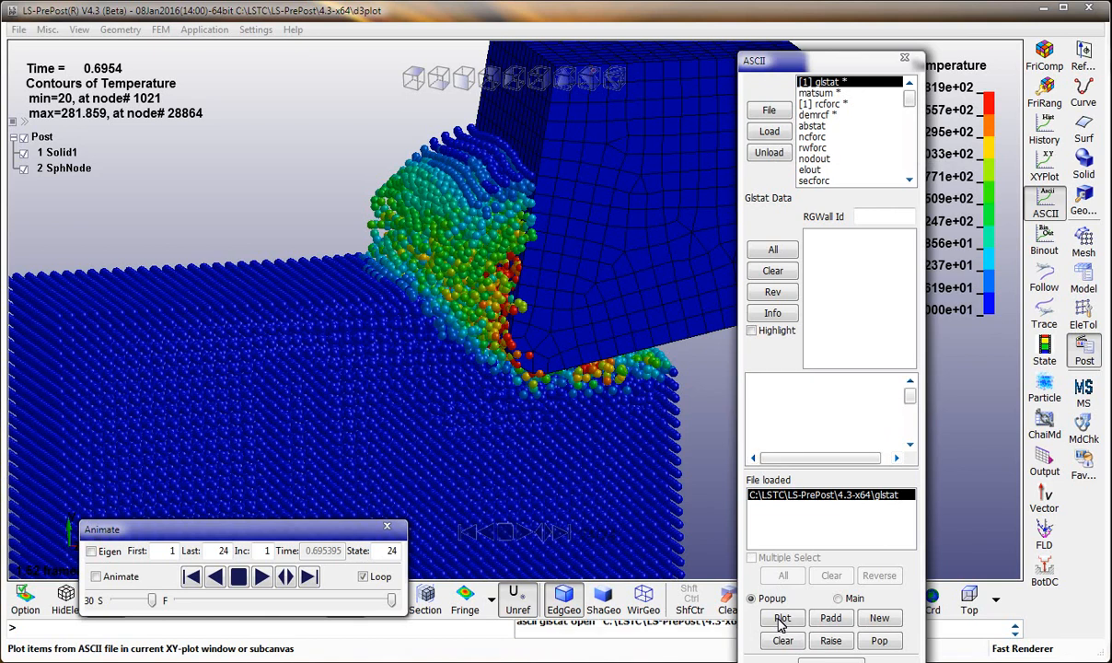
left_click(739, 10)
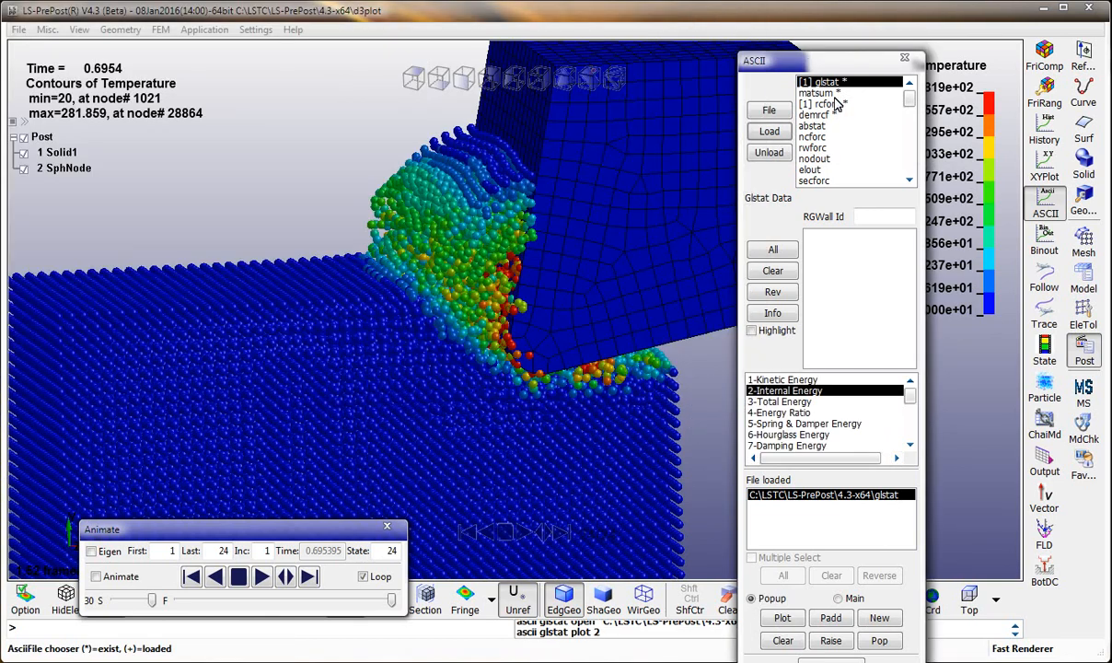
Step: Load the matsum file and plot internal_energy together with eroded_internal_energy for material 2, the SPH blank
left_click(818, 93)
left_click(770, 132)
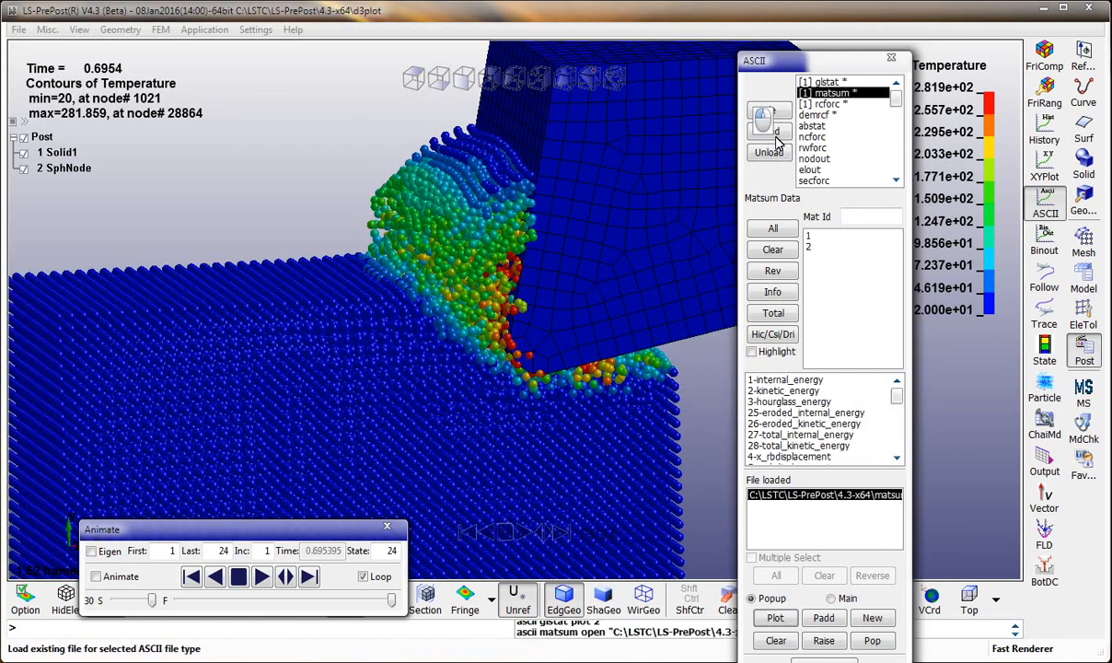
left_click(834, 237)
left_click(833, 247)
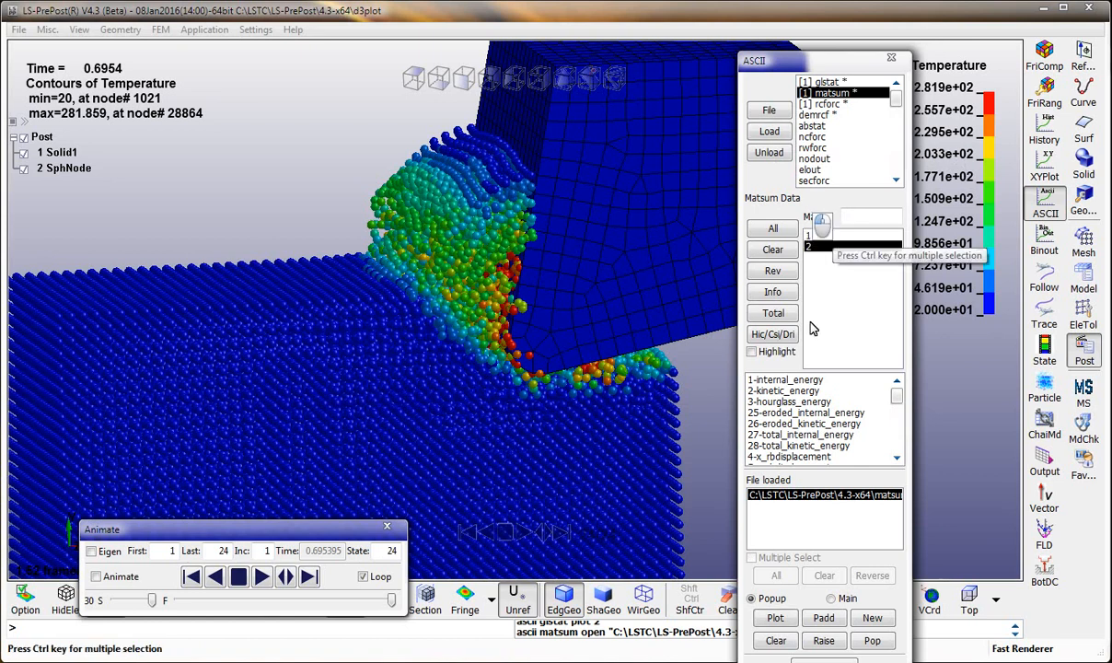
left_click(802, 380, "ctrl")
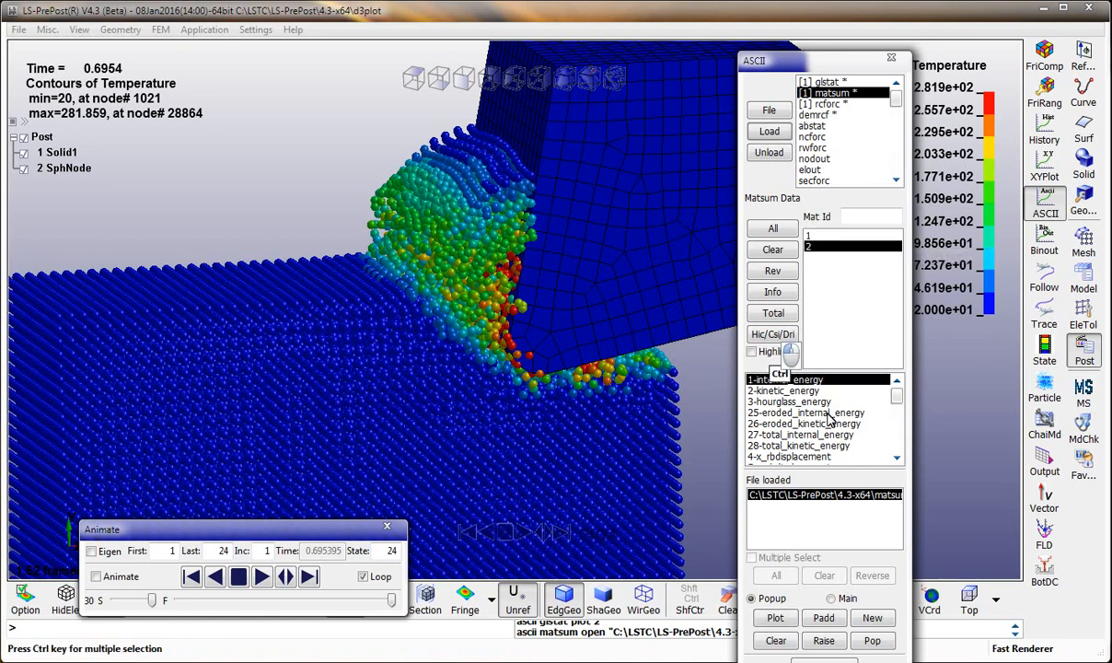
left_click(830, 414, "ctrl")
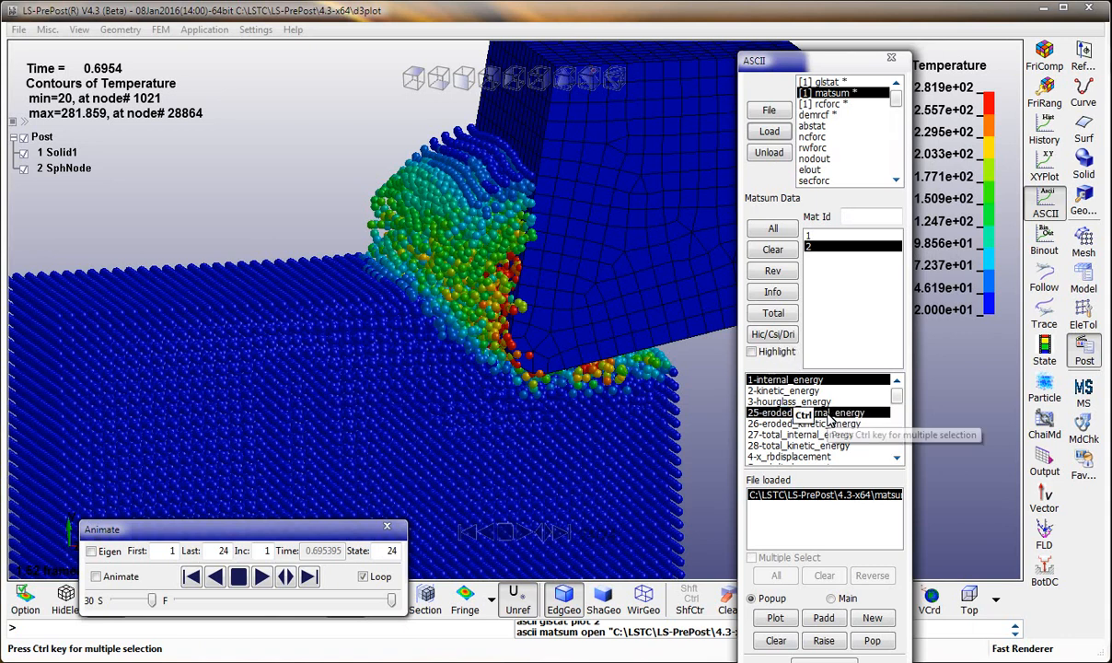
left_click(775, 618)
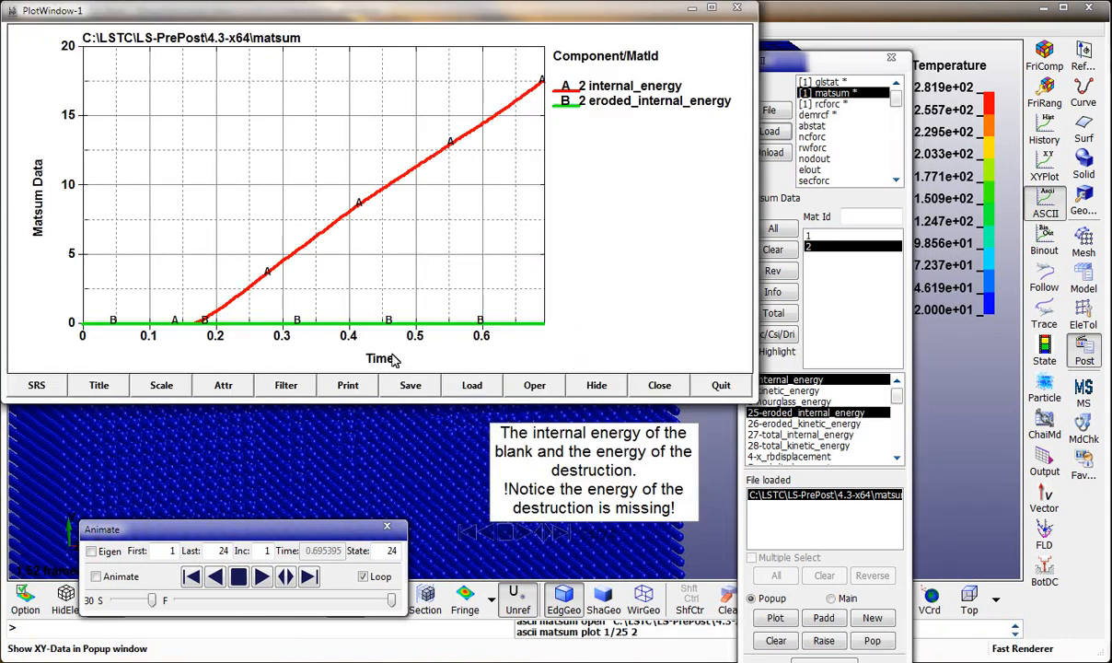